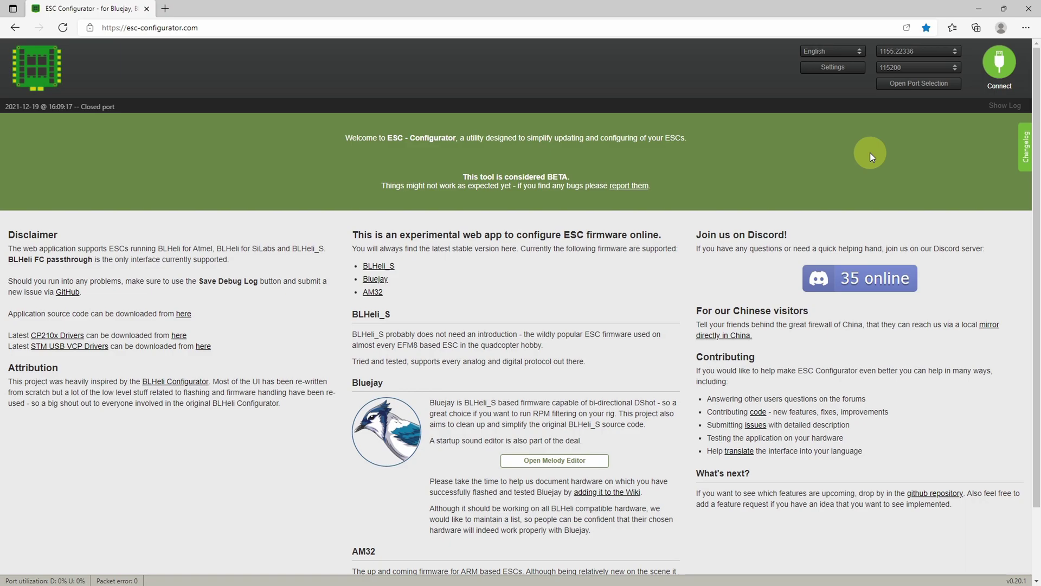
# - Connect to the flight controller and read the current setup of all ESCs
pyautogui.click(1002, 67)
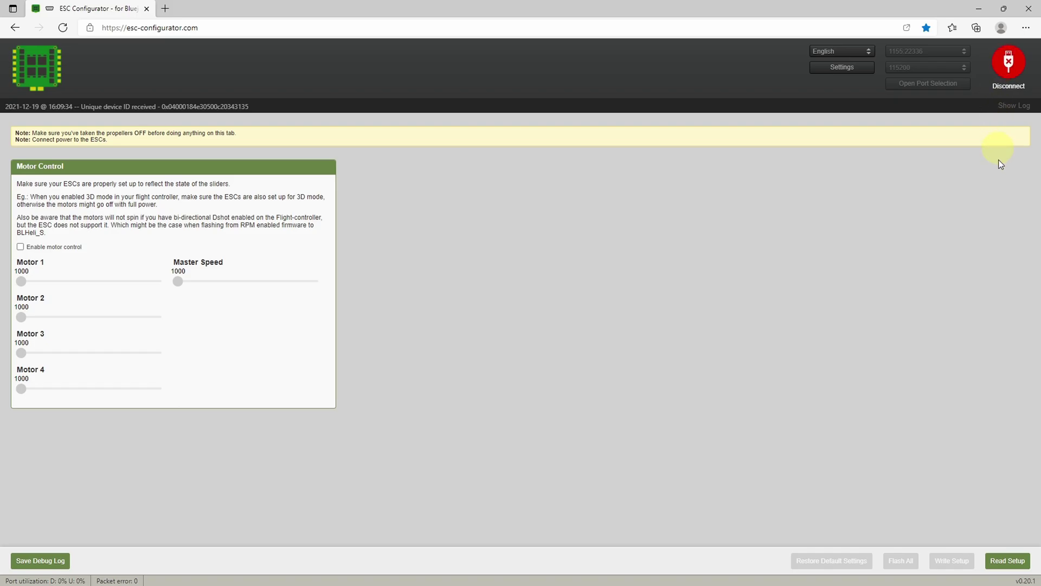
pyautogui.click(1005, 564)
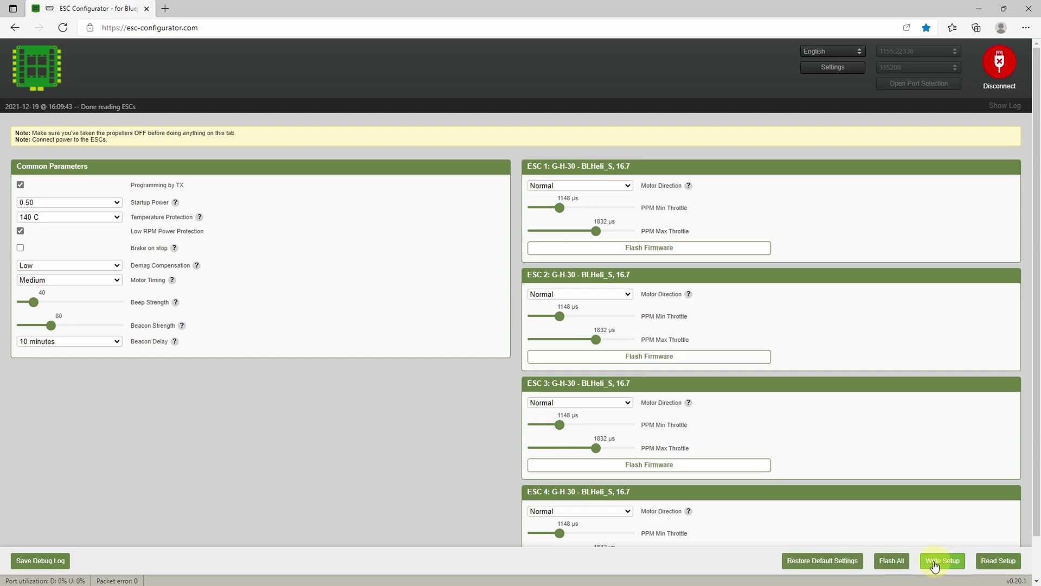
# - Flash all ESCs with Bluejay firmware version 0.14 for the G-H-30 target at a PWM frequency of 24
pyautogui.click(889, 561)
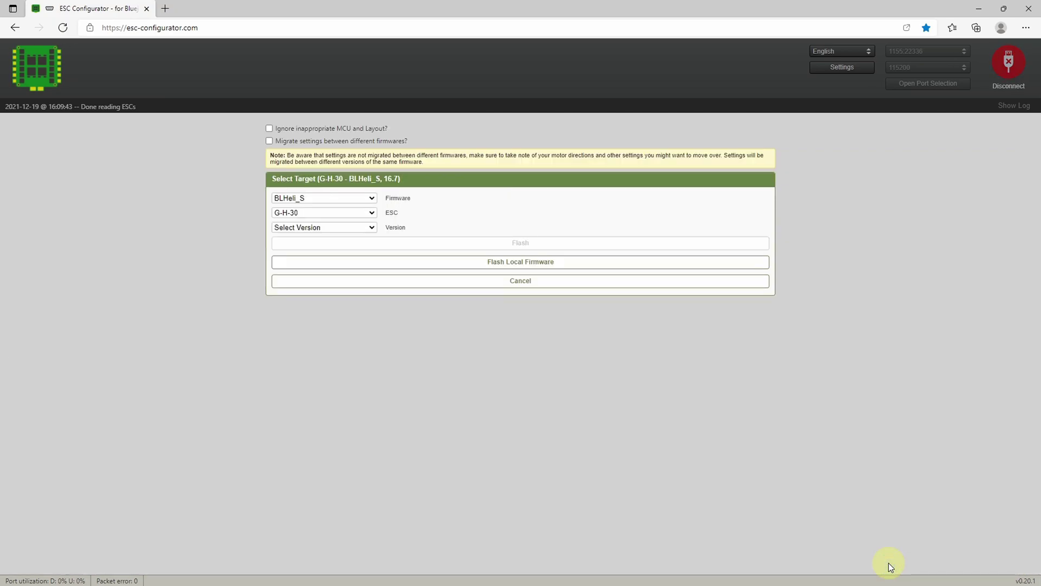
pyautogui.click(371, 200)
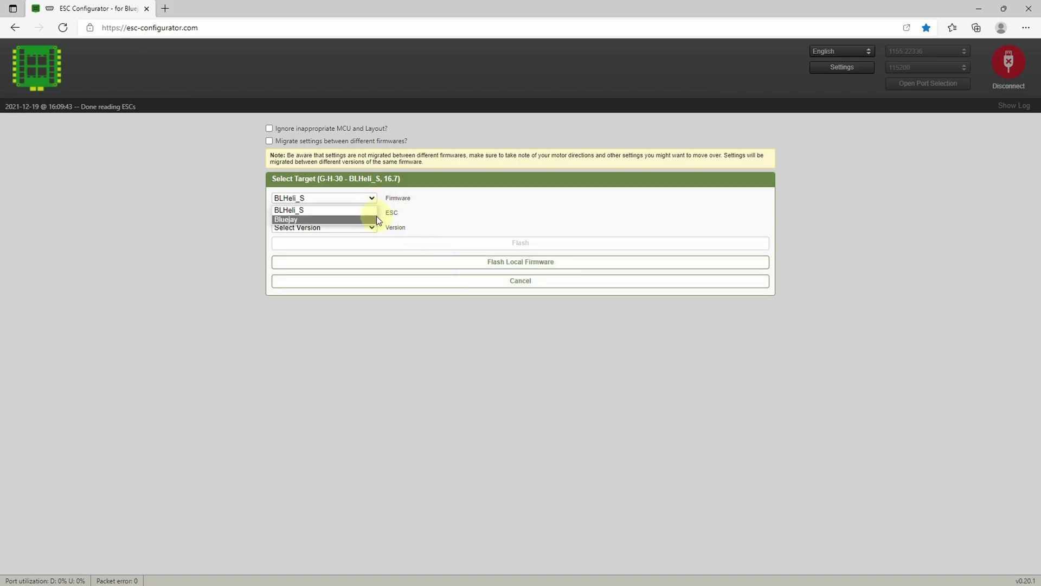
pyautogui.click(377, 218)
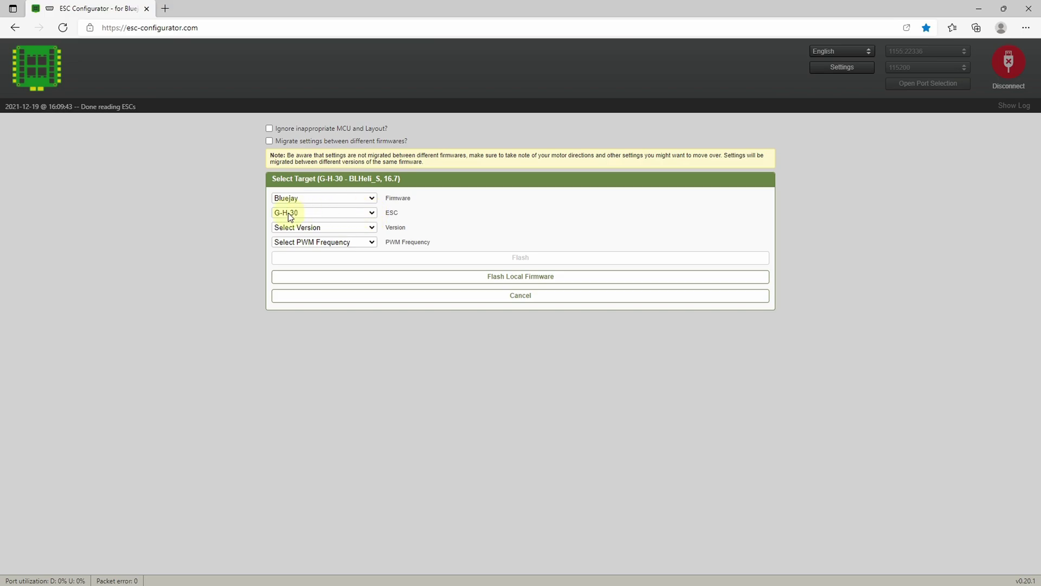
pyautogui.click(373, 229)
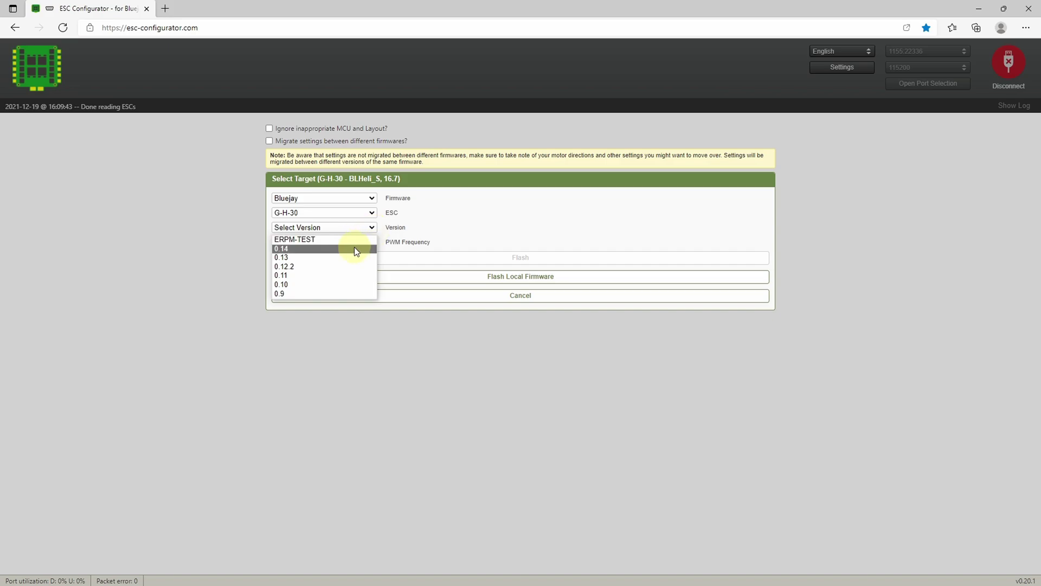
pyautogui.click(355, 249)
pyautogui.click(373, 243)
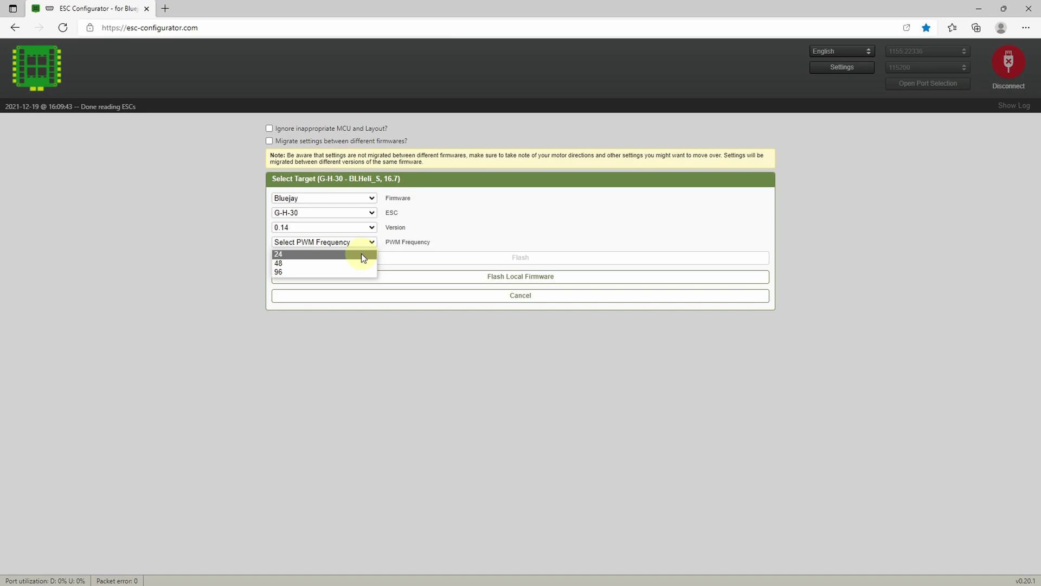
pyautogui.click(363, 255)
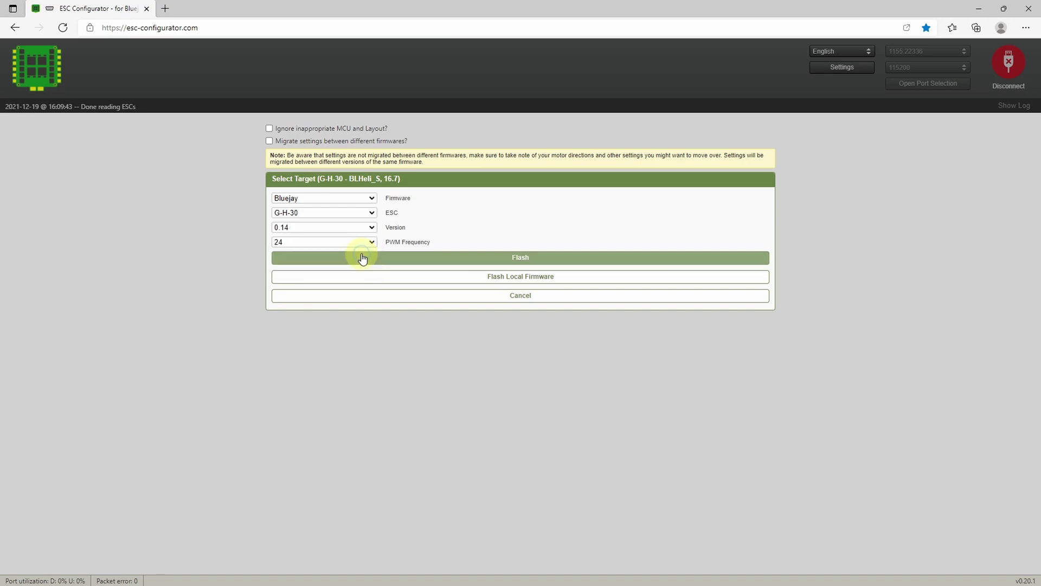
pyautogui.click(496, 261)
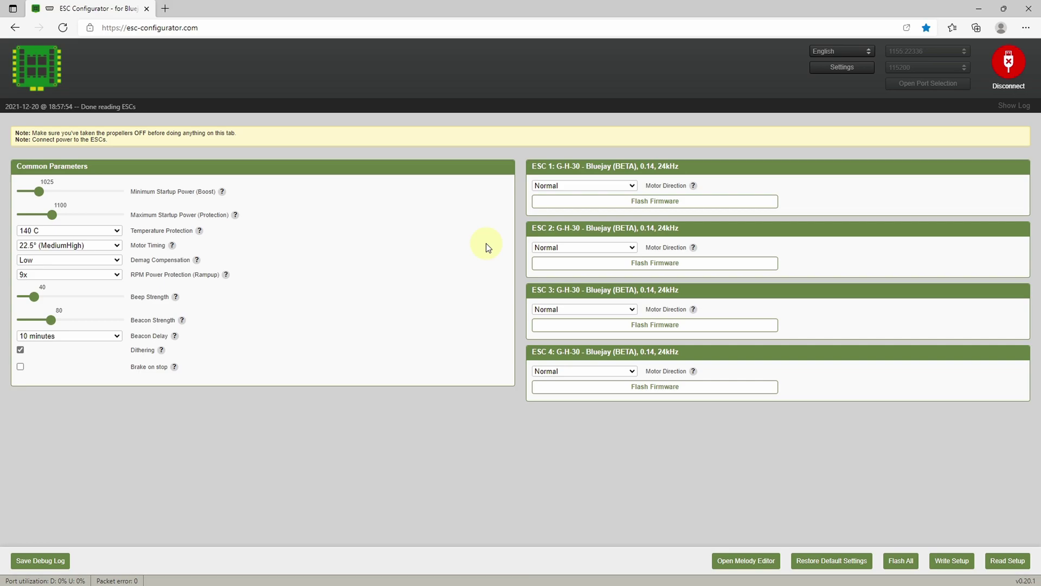
# - Set the motor direction of ESC 2 and ESC 3 to Reversed
pyautogui.click(572, 247)
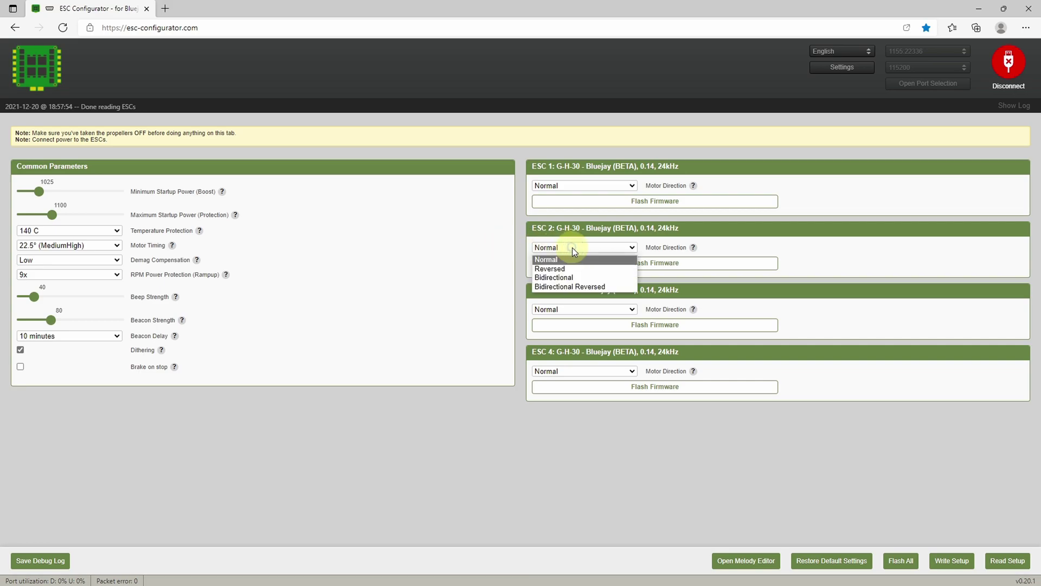
pyautogui.click(573, 265)
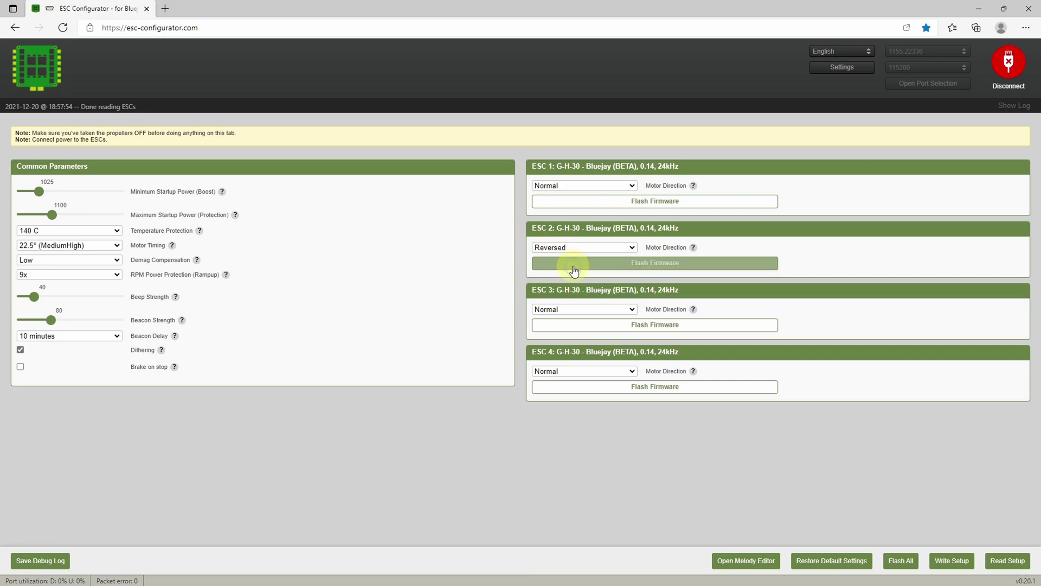
pyautogui.click(589, 310)
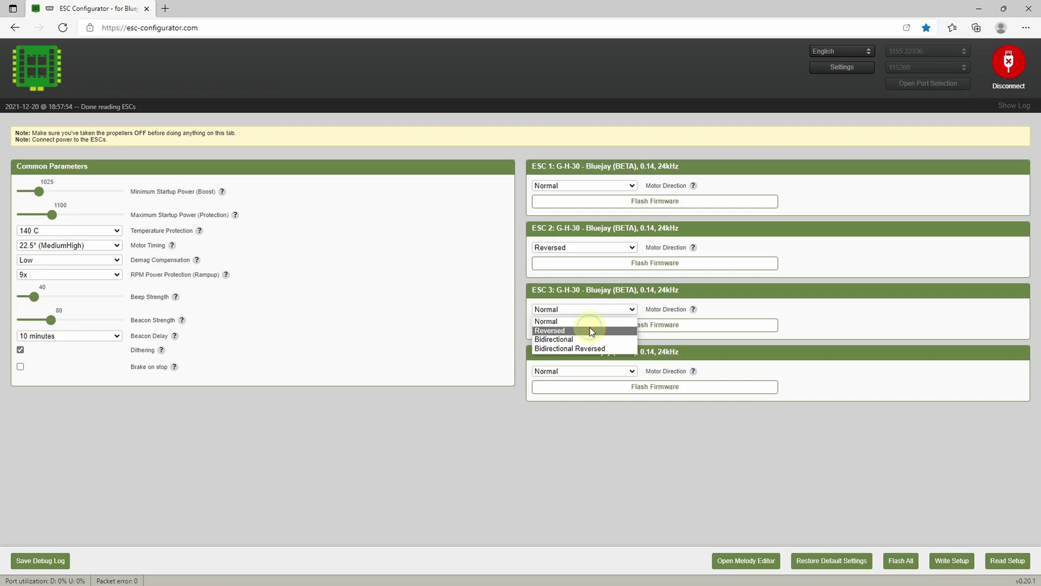
pyautogui.click(590, 329)
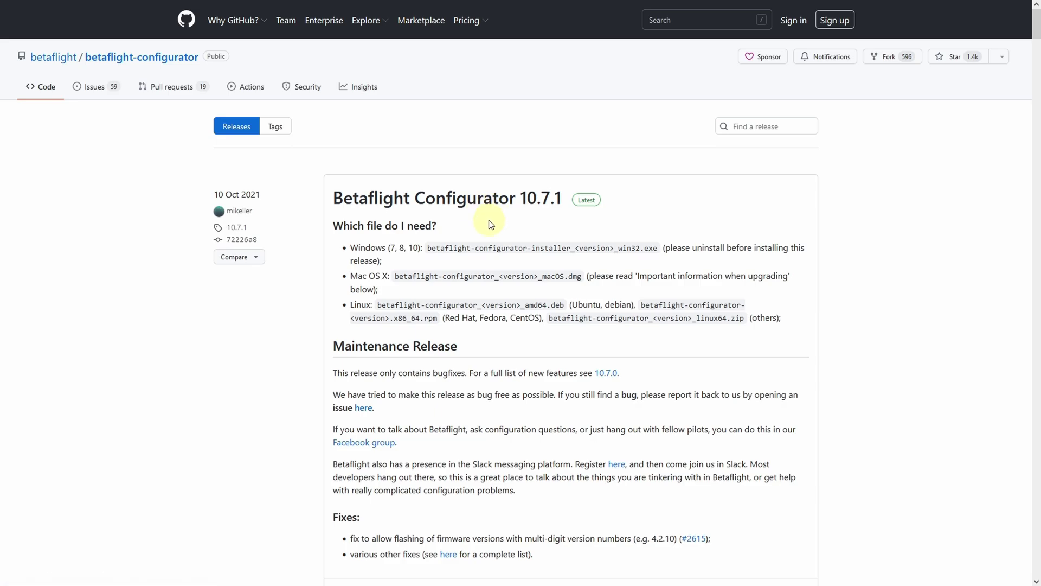
# - Examine the downloadable assets of the Betaflight Configurator 10.7.1 release
pyautogui.scroll(-5, 499, 223)
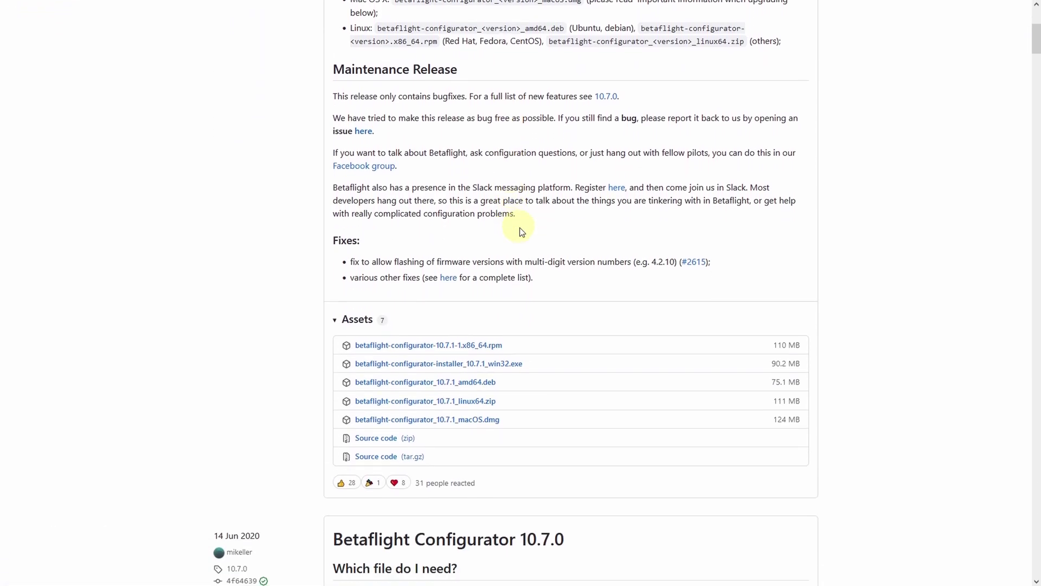
pyautogui.scroll(-1, 543, 255)
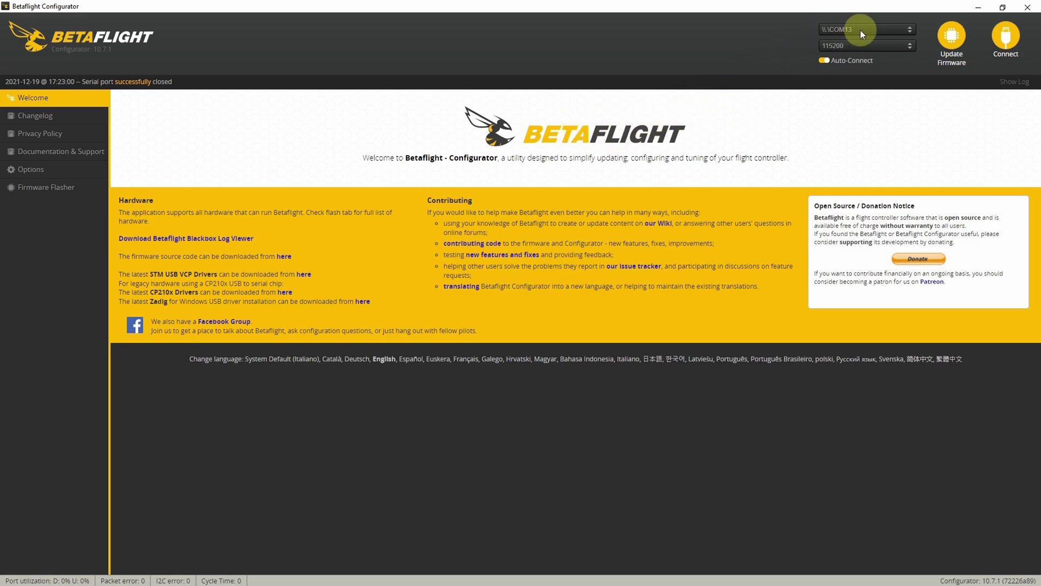
# - Connect the flight controller in Betaflight Configurator and reboot it into boot loader / DFU mode
pyautogui.click(1006, 38)
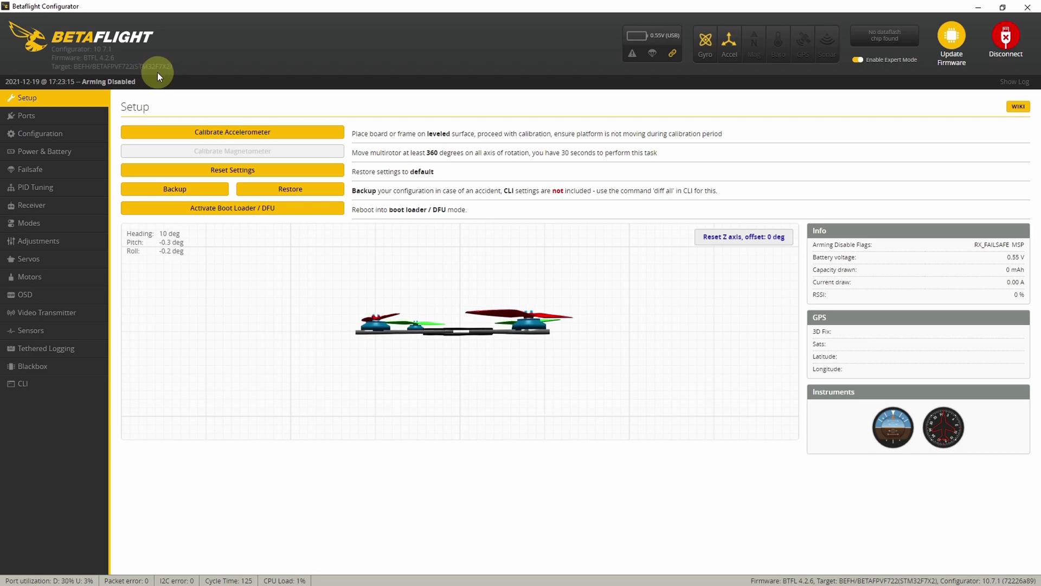
pyautogui.click(303, 210)
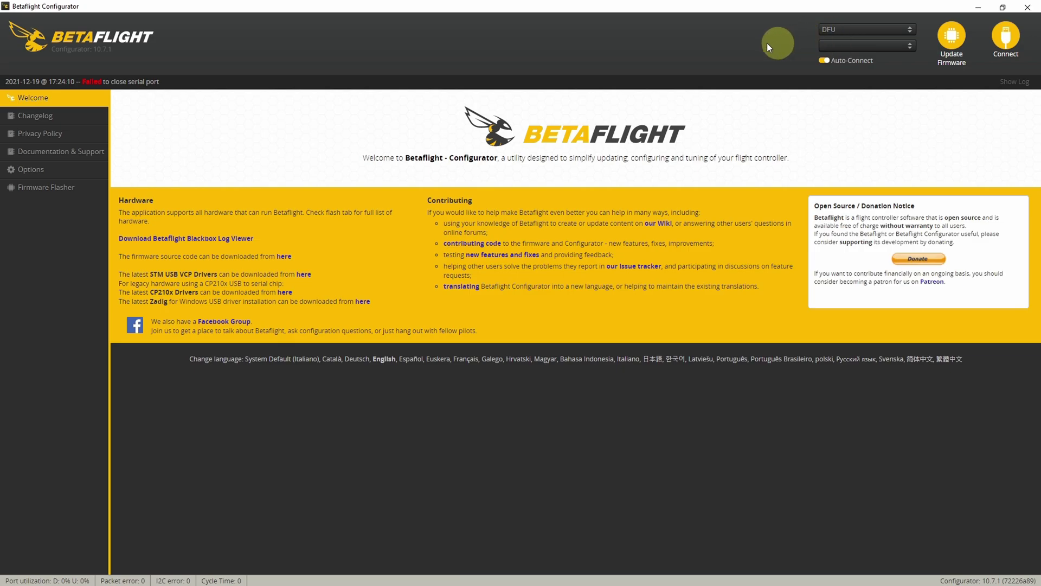
# - Load the online 4.2.11 firmware for the BETAFPVF722 board in the firmware flasher and flash it
pyautogui.click(86, 190)
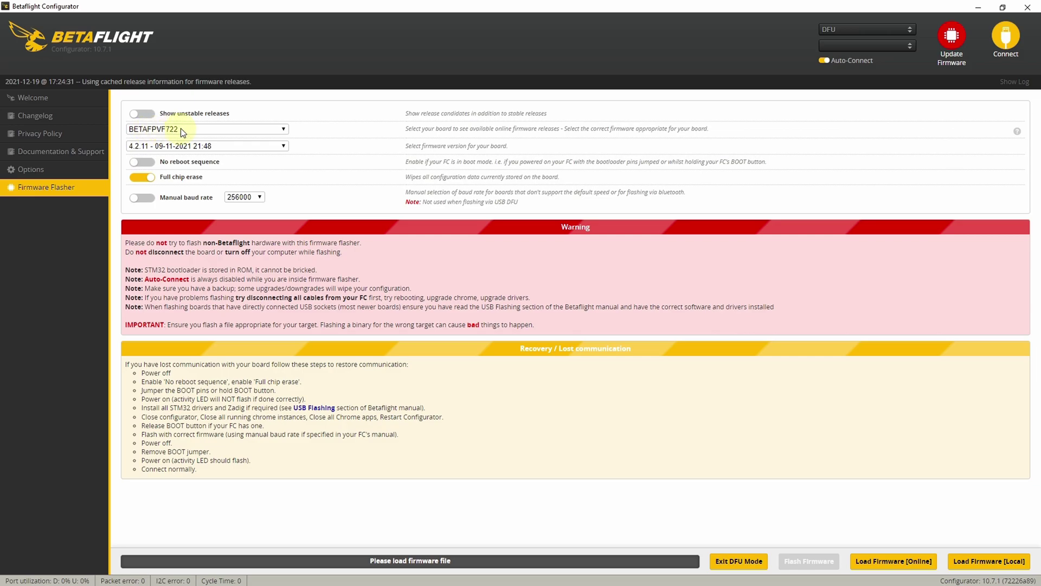
pyautogui.click(222, 129)
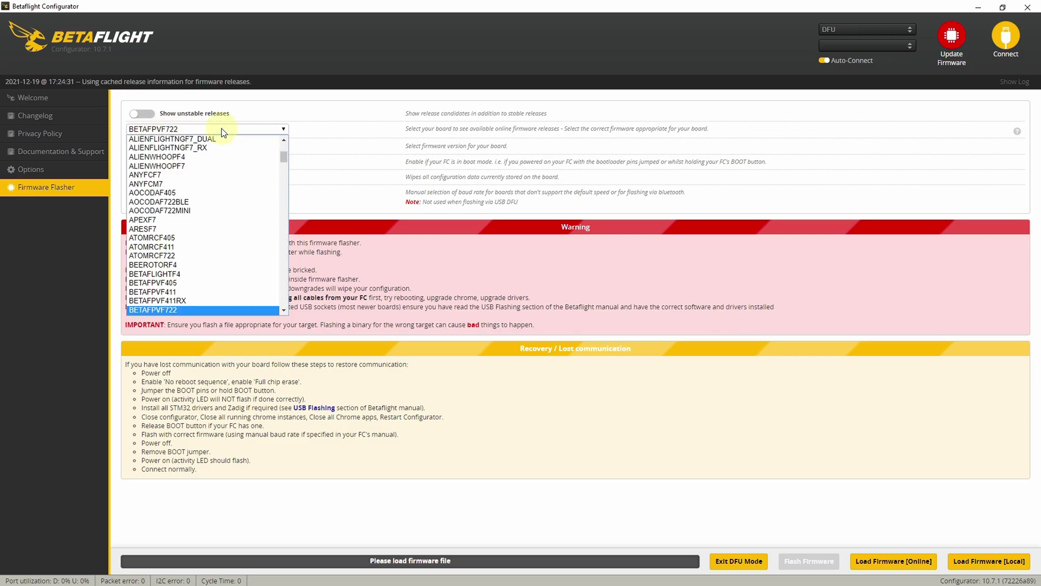
pyautogui.click(221, 129)
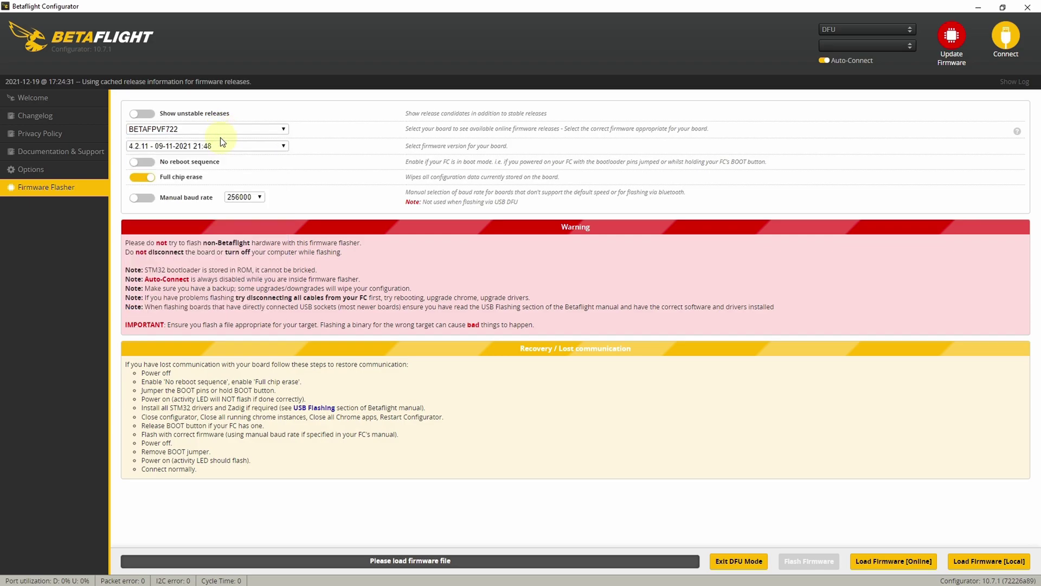
pyautogui.click(222, 146)
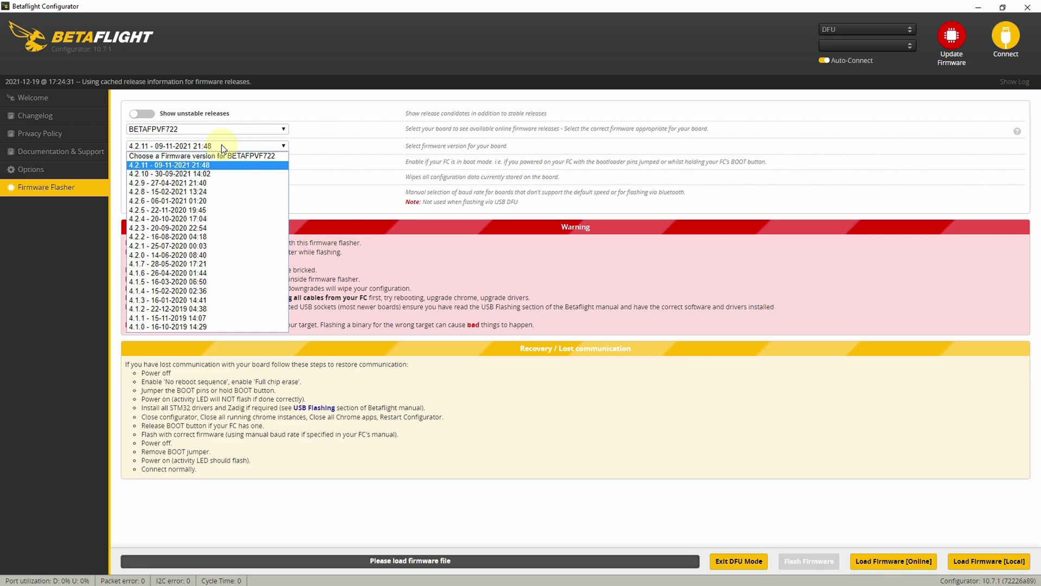
pyautogui.click(221, 147)
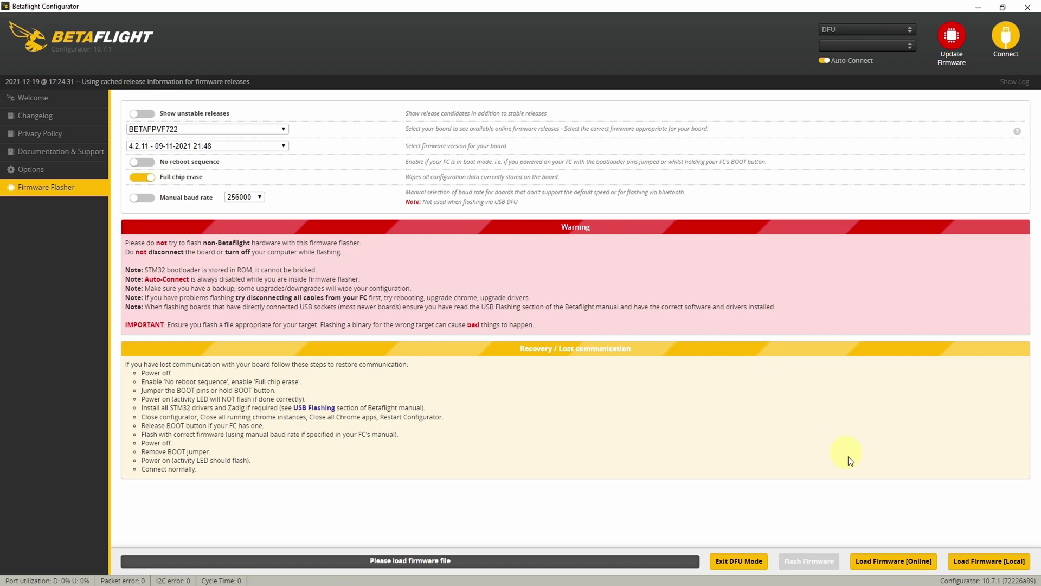
pyautogui.click(889, 564)
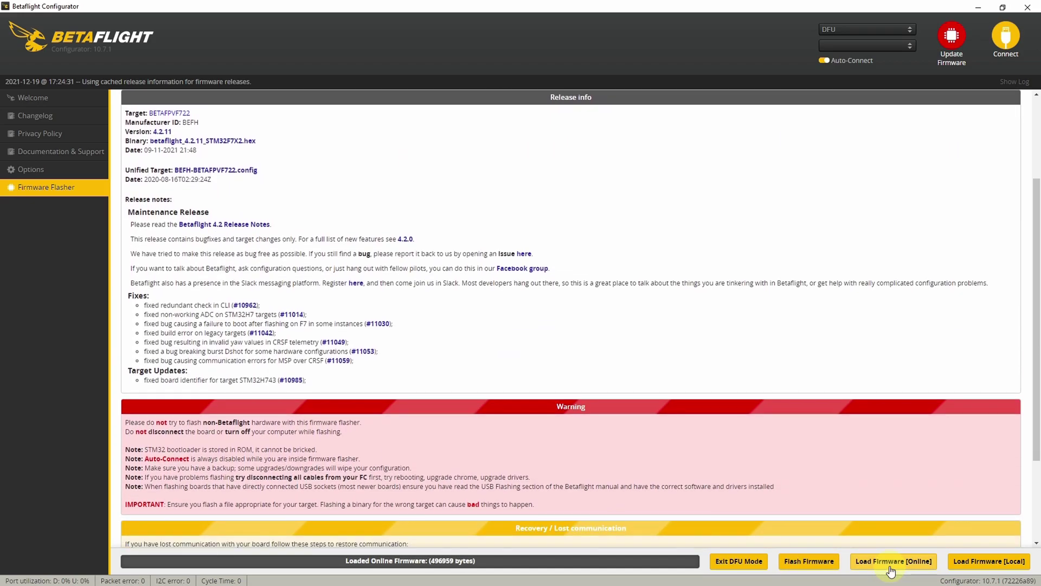
pyautogui.click(822, 567)
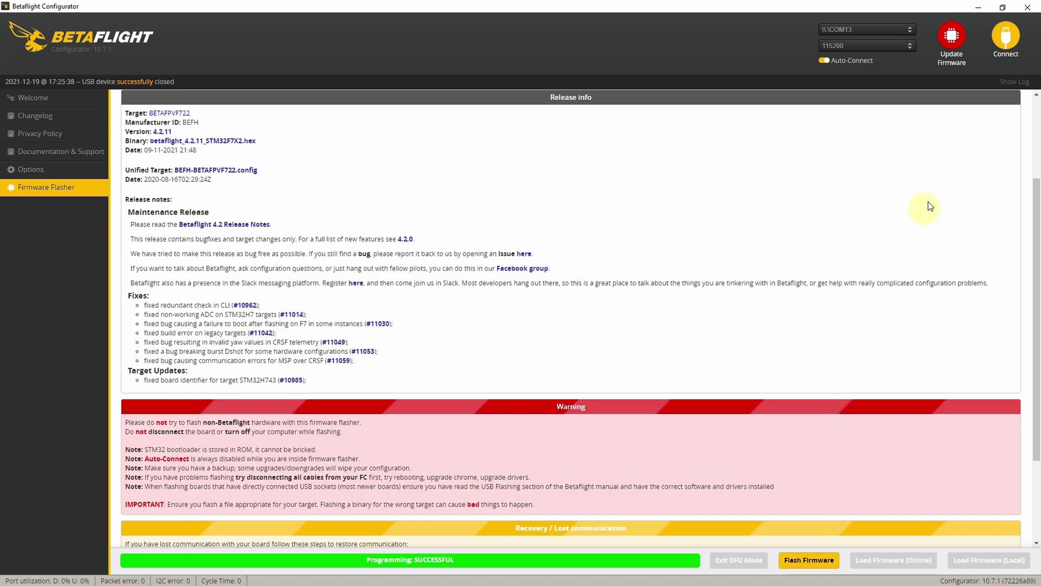
# - Apply the board's custom defaults on reconnecting and calibrate the accelerometer
pyautogui.click(1006, 38)
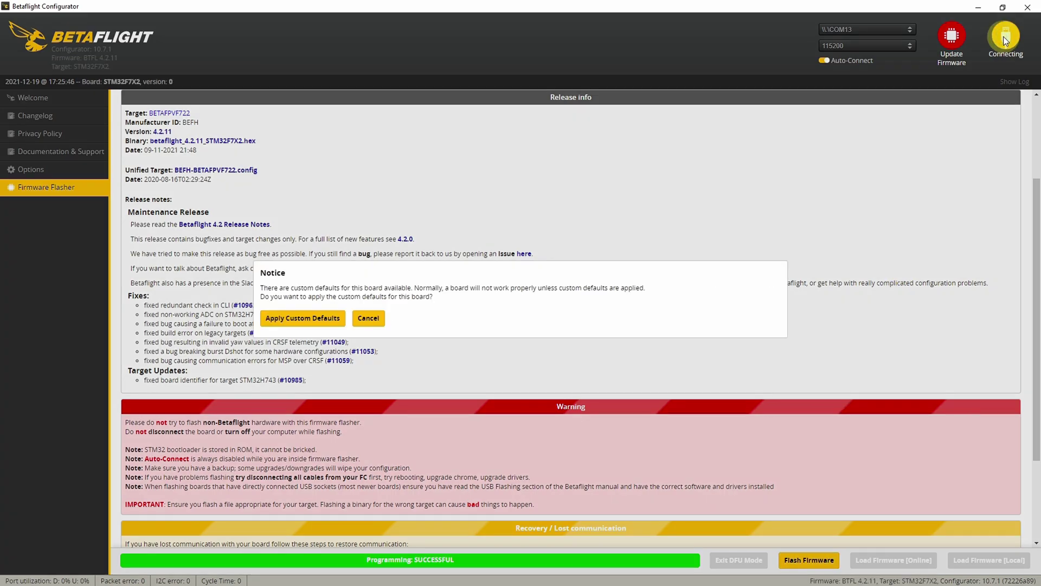
pyautogui.click(303, 319)
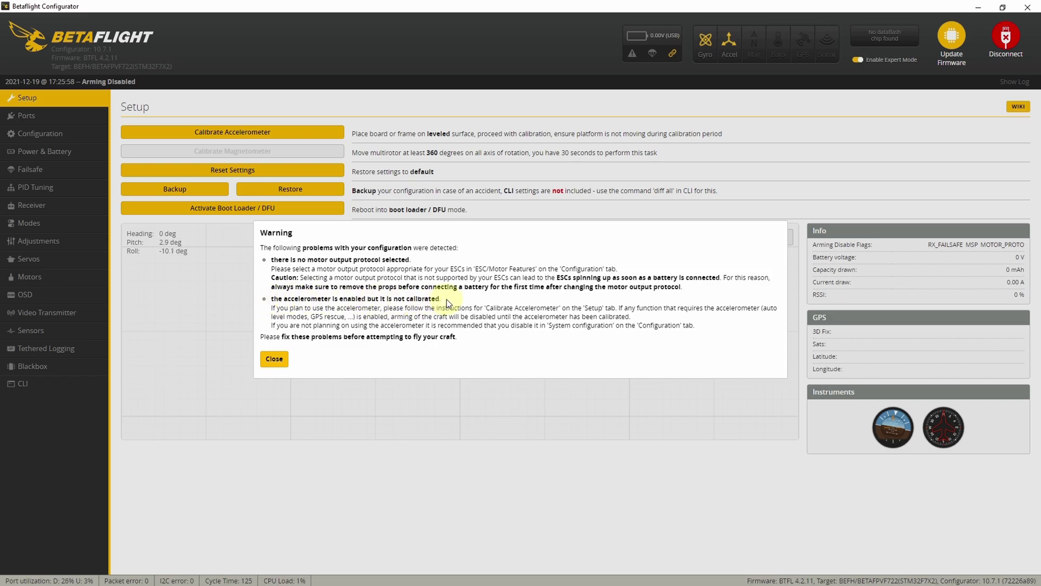
pyautogui.click(274, 360)
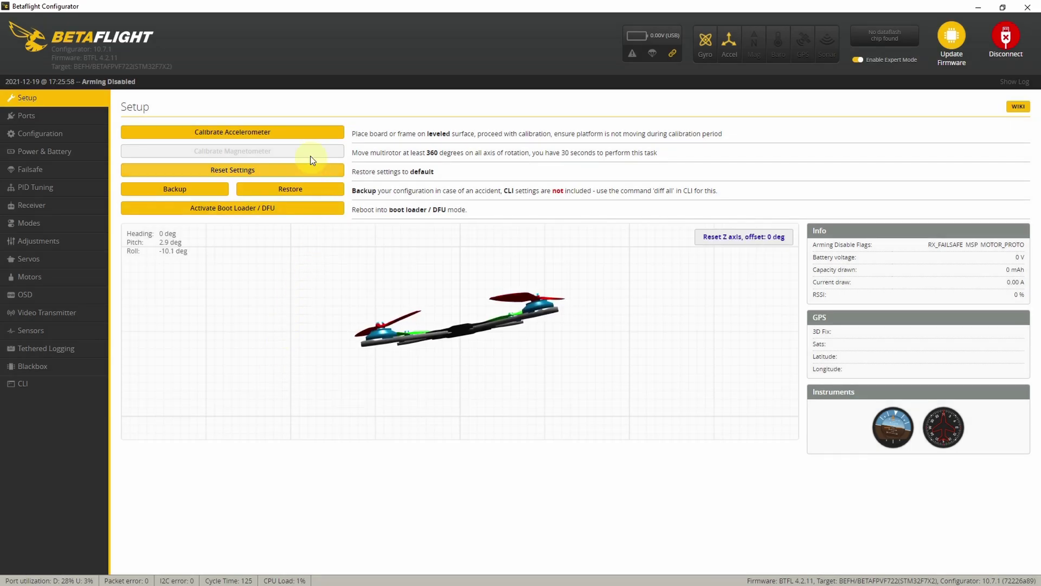
pyautogui.click(308, 138)
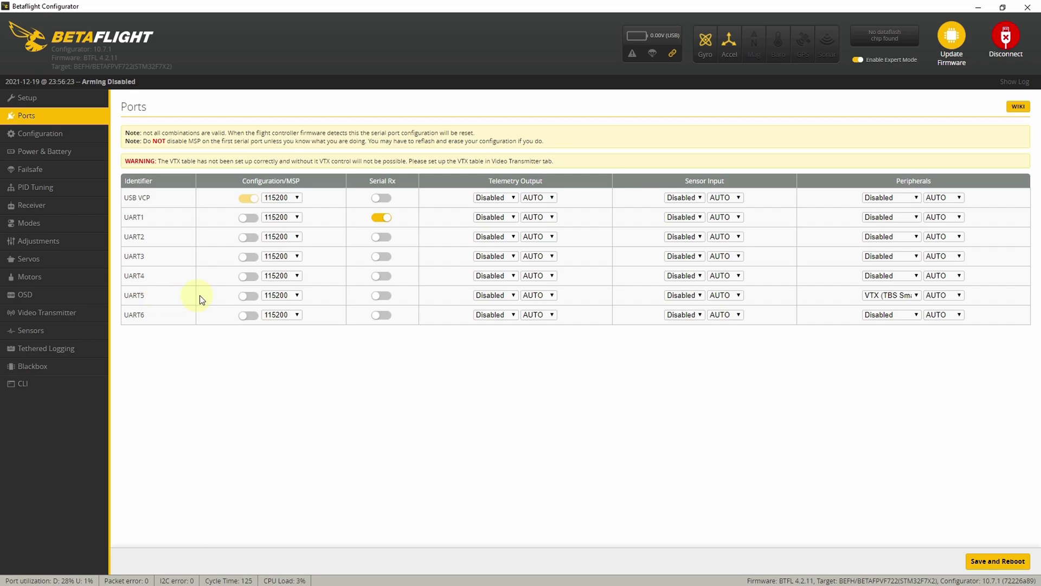
# - Check the peripheral options for UART5 in the port settings
pyautogui.click(905, 296)
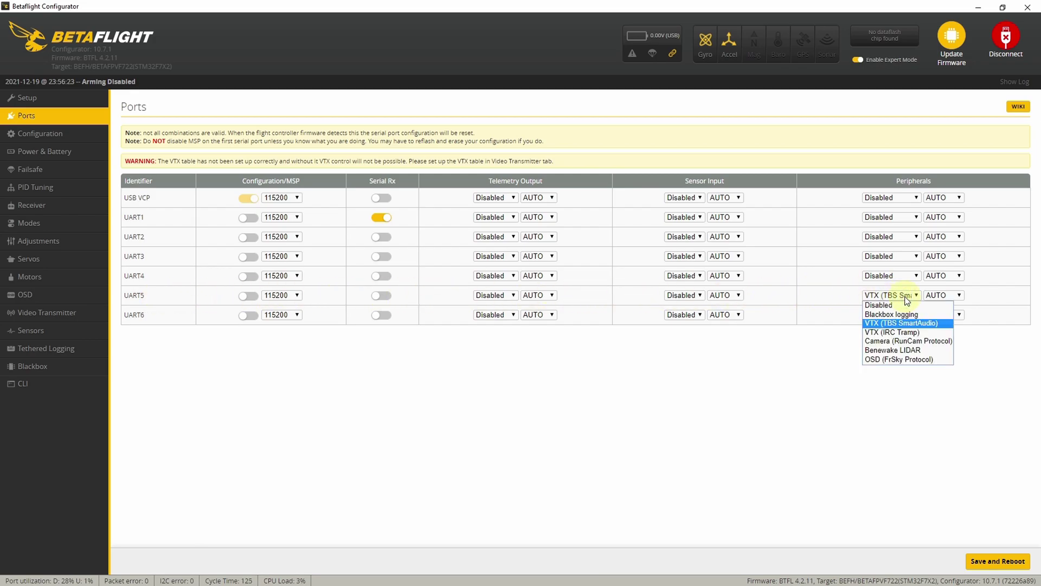
pyautogui.click(906, 297)
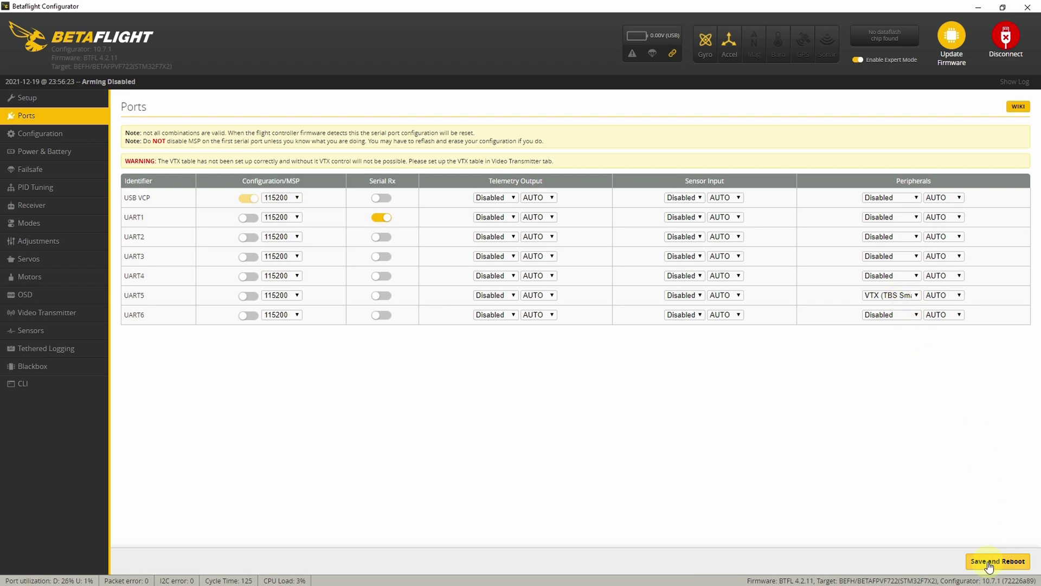
# - Set the maximum arm angle to 180 degrees and switch on the RX_LOST and RX_SET Dshot beacon options in the configuration
pyautogui.click(86, 132)
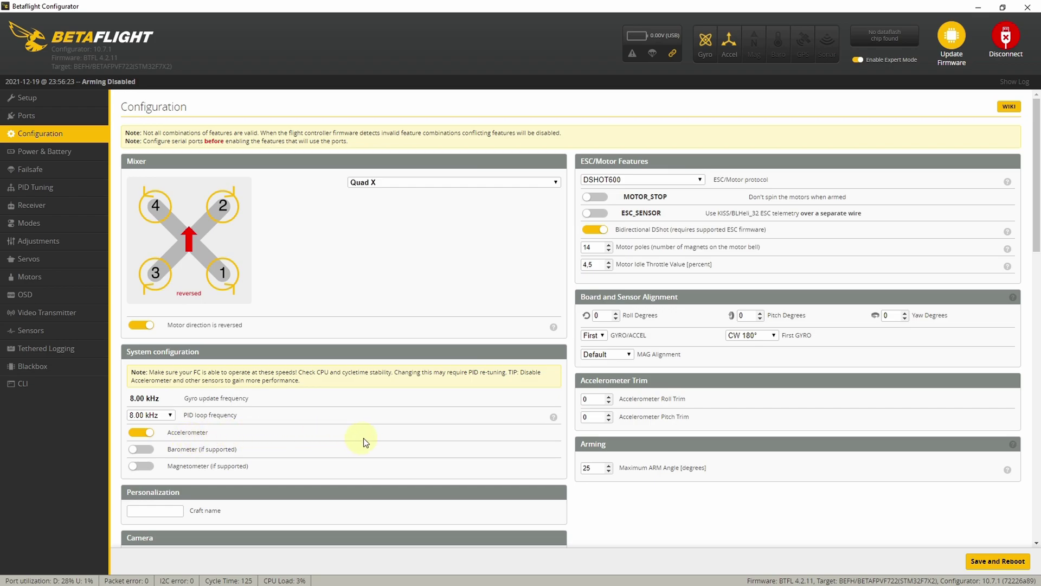
pyautogui.doubleClick(584, 469)
pyautogui.write('180')
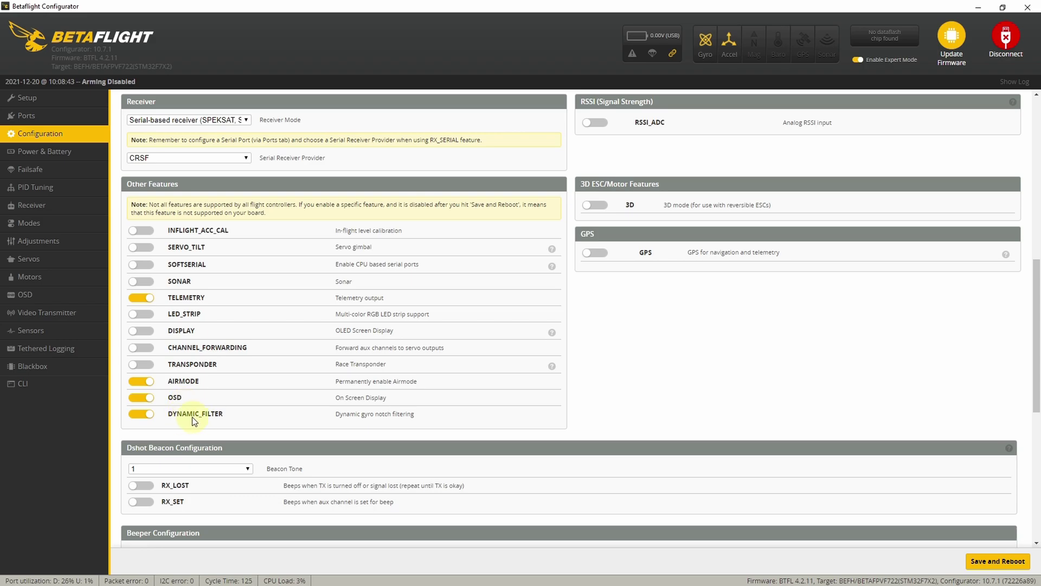
pyautogui.click(142, 485)
pyautogui.click(146, 501)
# - Open the maximum cell voltage in the battery settings and the stage 2 guard time in the failsafe settings for editing
pyautogui.click(96, 155)
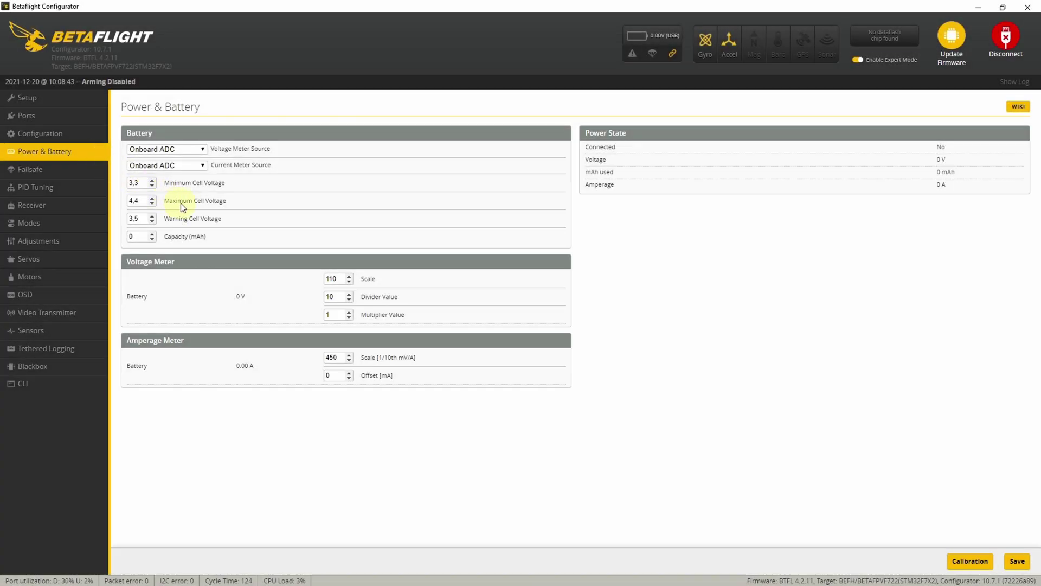
pyautogui.click(141, 202)
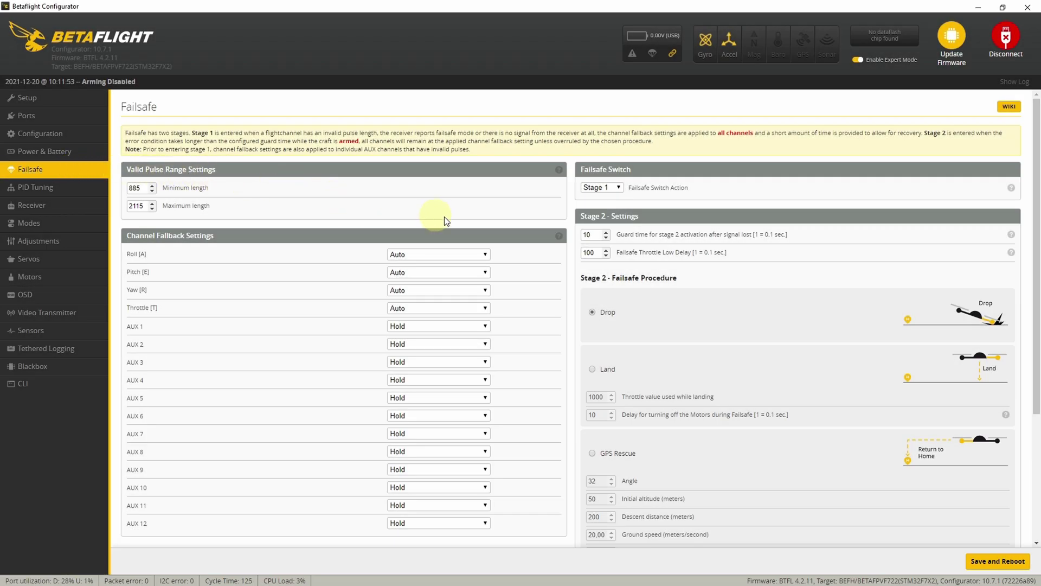
pyautogui.click(595, 235)
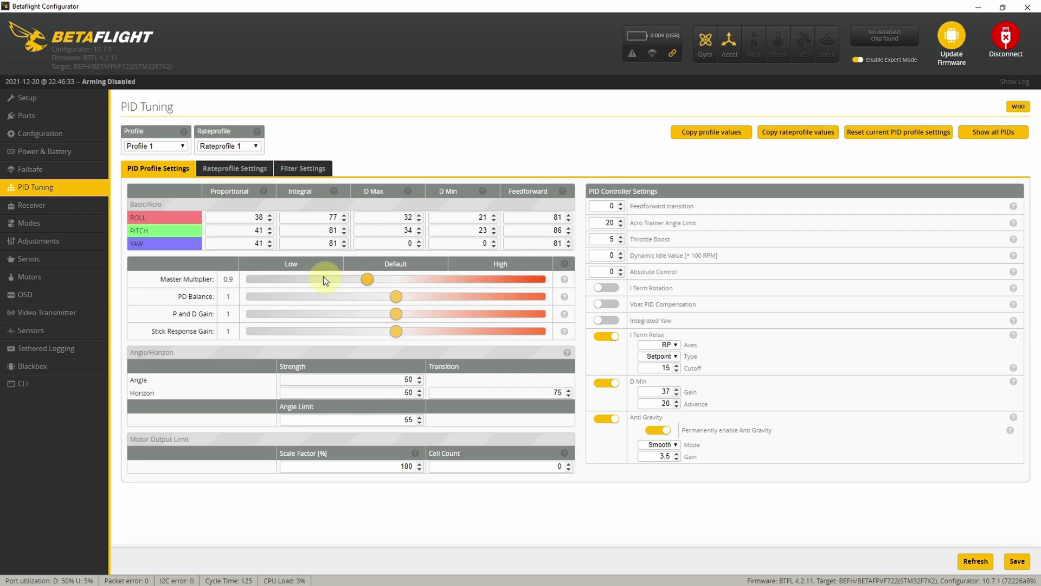
# - Look through the rateprofile settings and the filter settings in the PID tuning
pyautogui.click(252, 173)
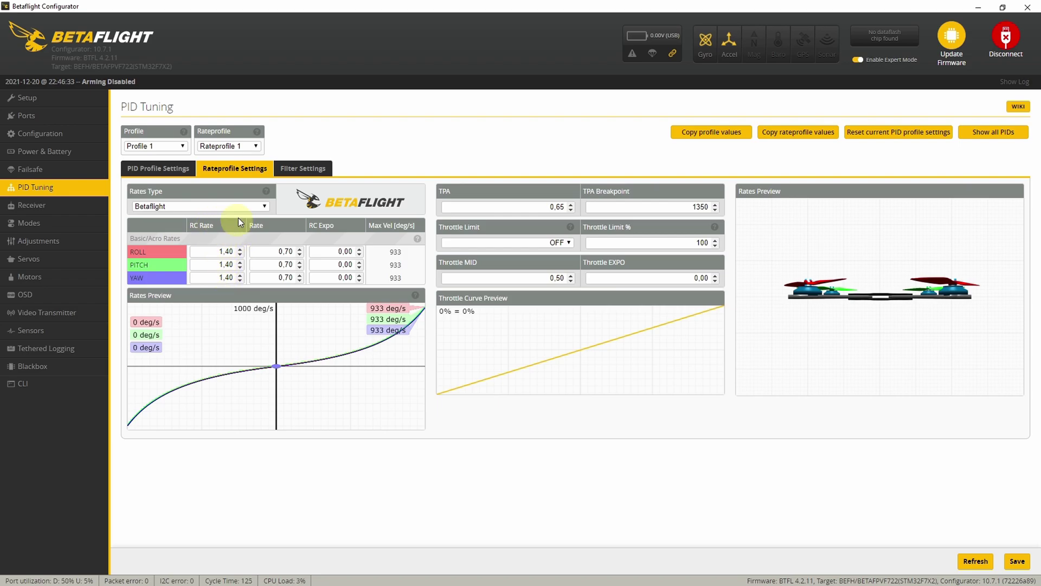
pyautogui.click(303, 170)
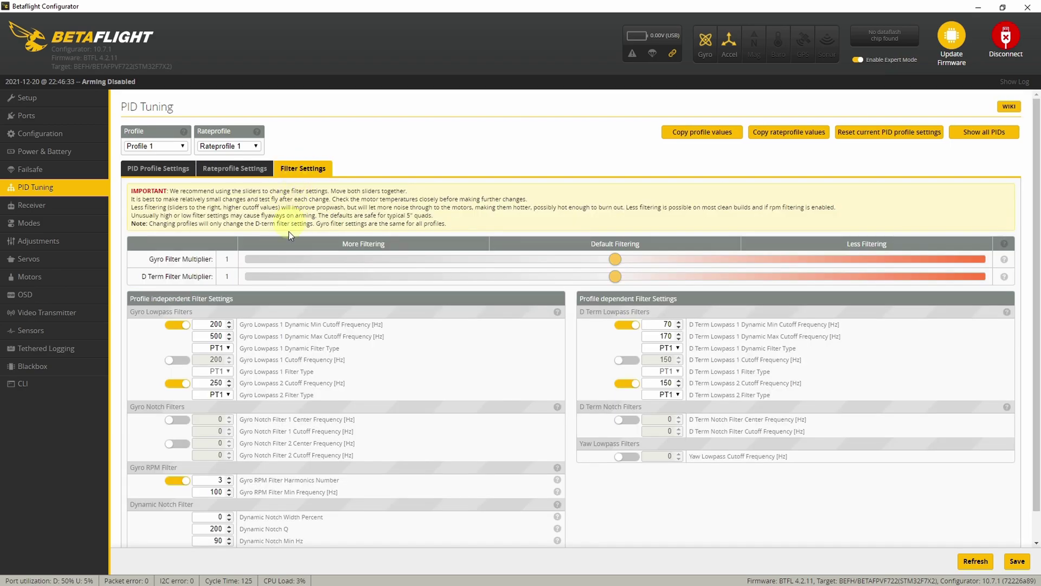
pyautogui.scroll(-1, 315, 412)
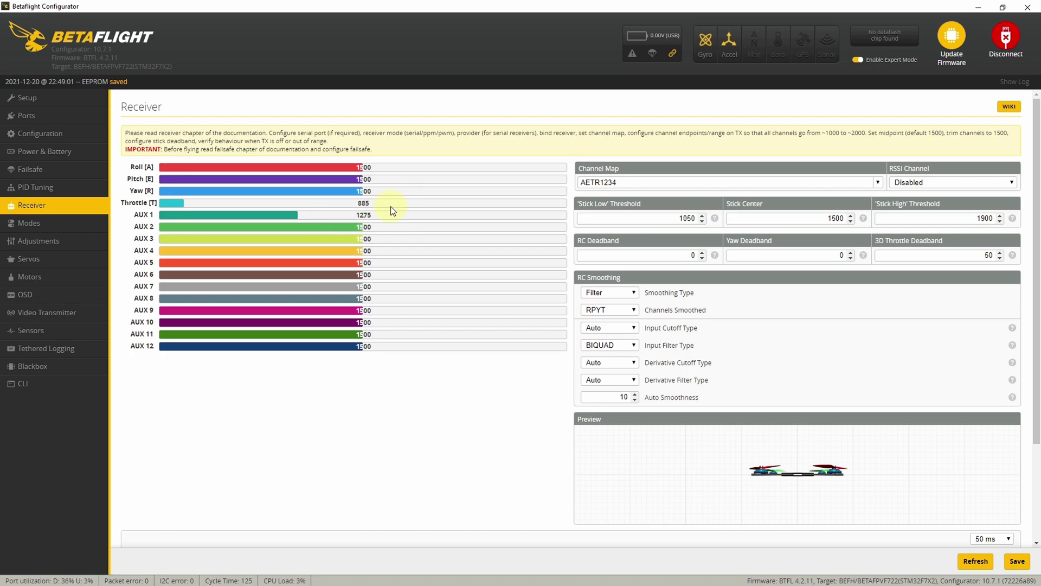
# - Review the ranges assigned to the flight modes, showing the unused modes briefly and hiding them again
pyautogui.click(80, 222)
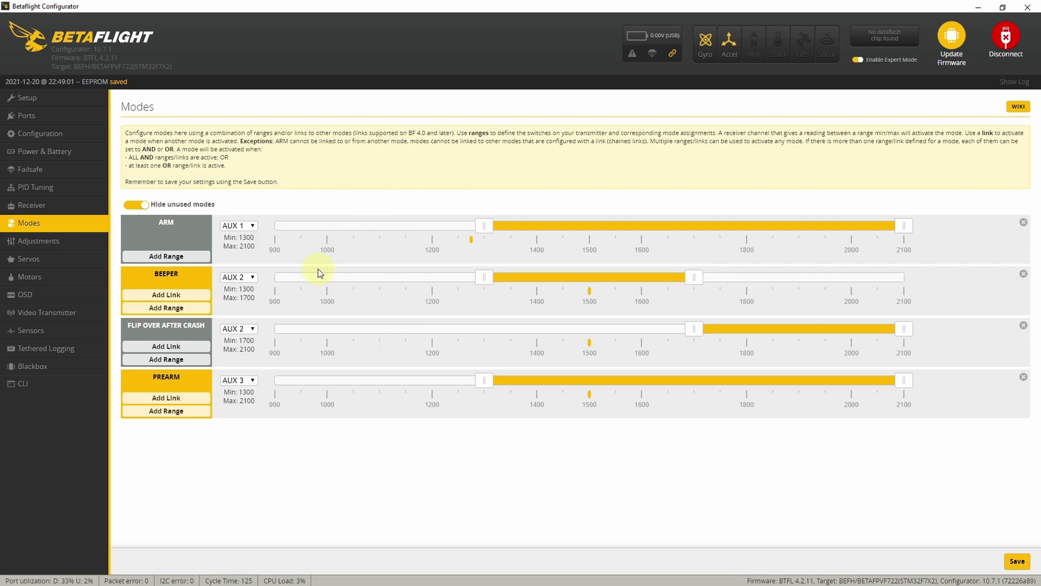
pyautogui.click(135, 205)
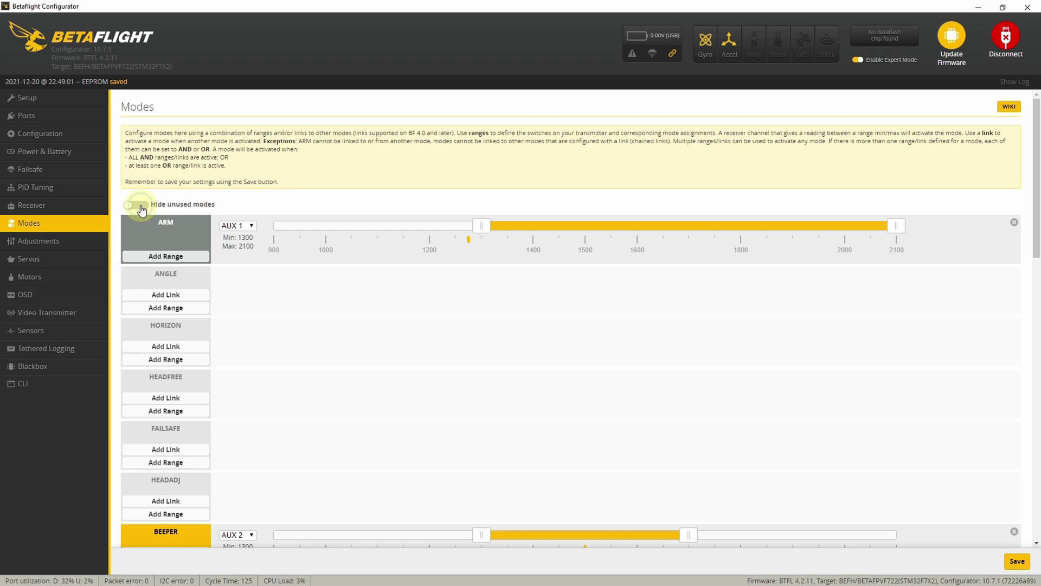
pyautogui.click(136, 205)
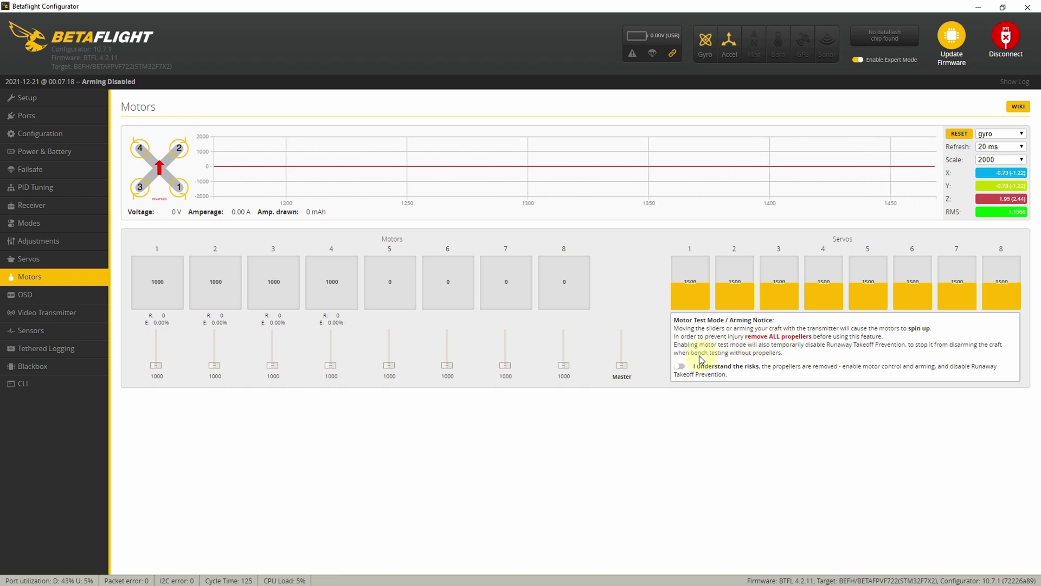
# - Accept the motor test risk notice to enable motor control and operate the master motor slider
pyautogui.click(680, 366)
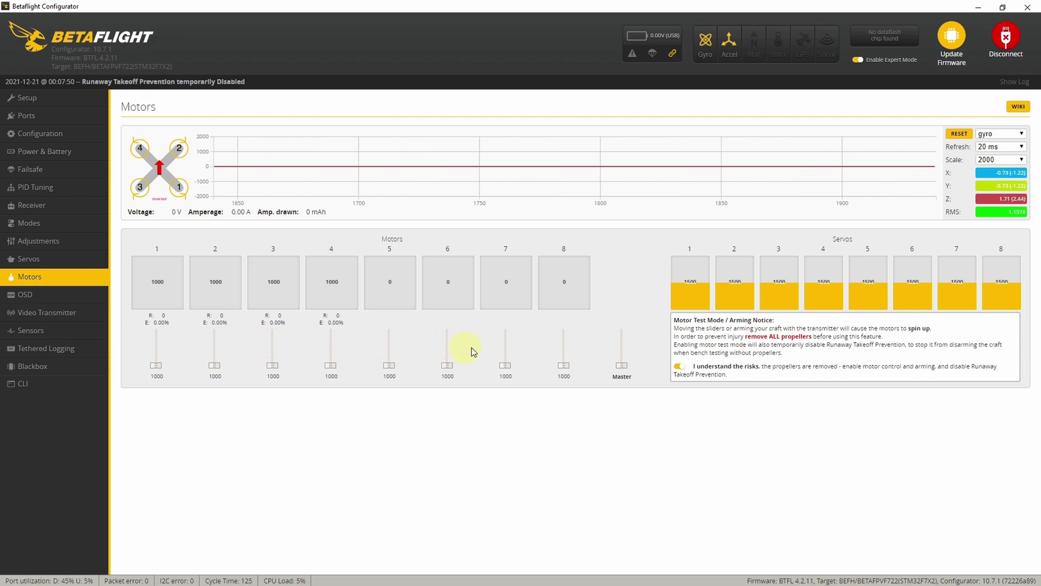
pyautogui.moveTo(621, 365)
pyautogui.mouseDown()
pyautogui.moveTo(623, 354)
pyautogui.moveTo(623, 367)
pyautogui.mouseUp()
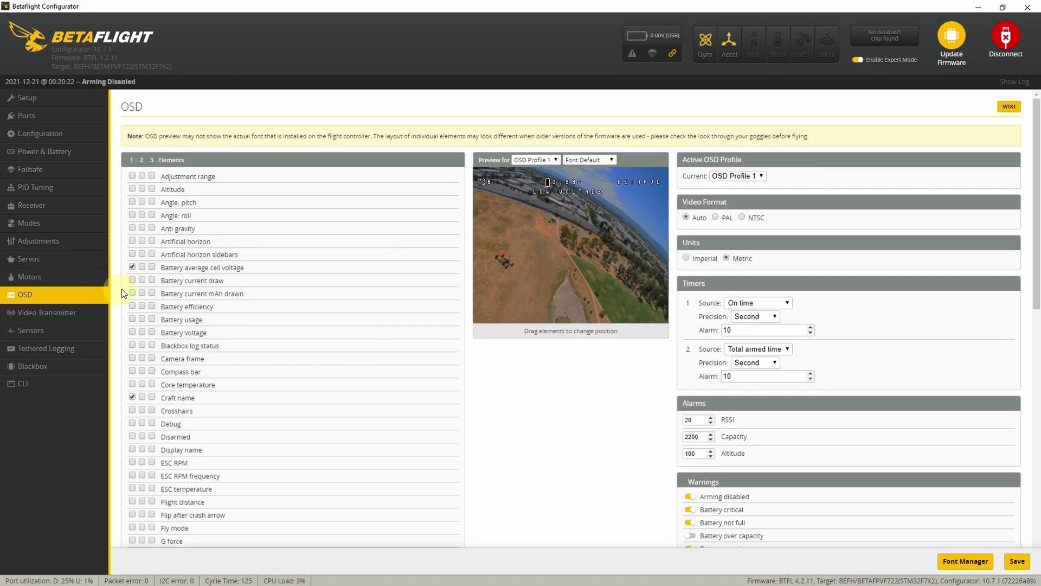
# - Examine the OSD elements, their placement in the preview, and the alarm, warning and post-flight statistics options
pyautogui.scroll(-1, 394, 331)
pyautogui.scroll(-4, 363, 350)
pyautogui.scroll(5, 344, 341)
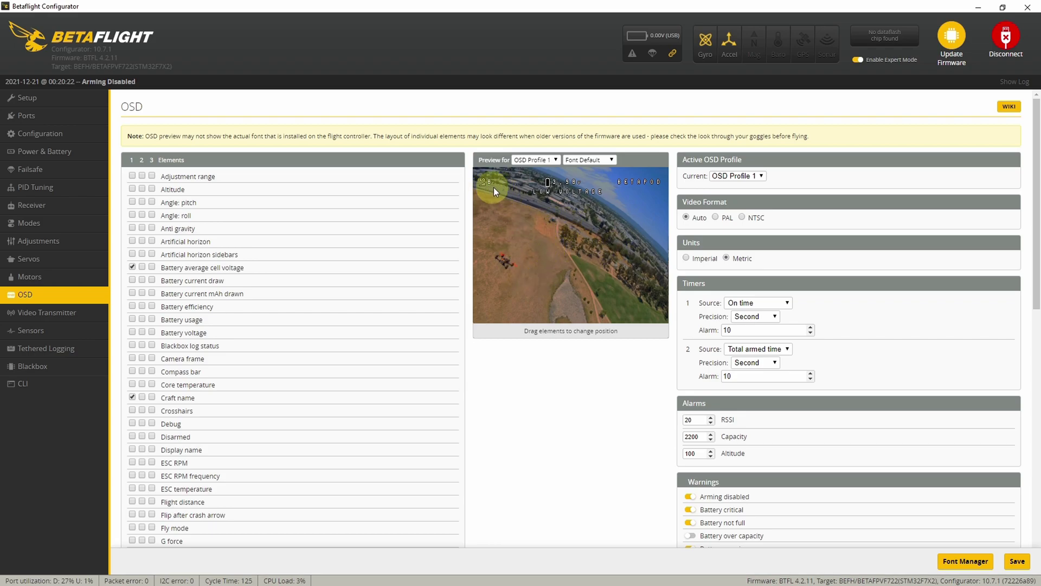
pyautogui.moveTo(548, 181); pyautogui.dragTo(617, 185)
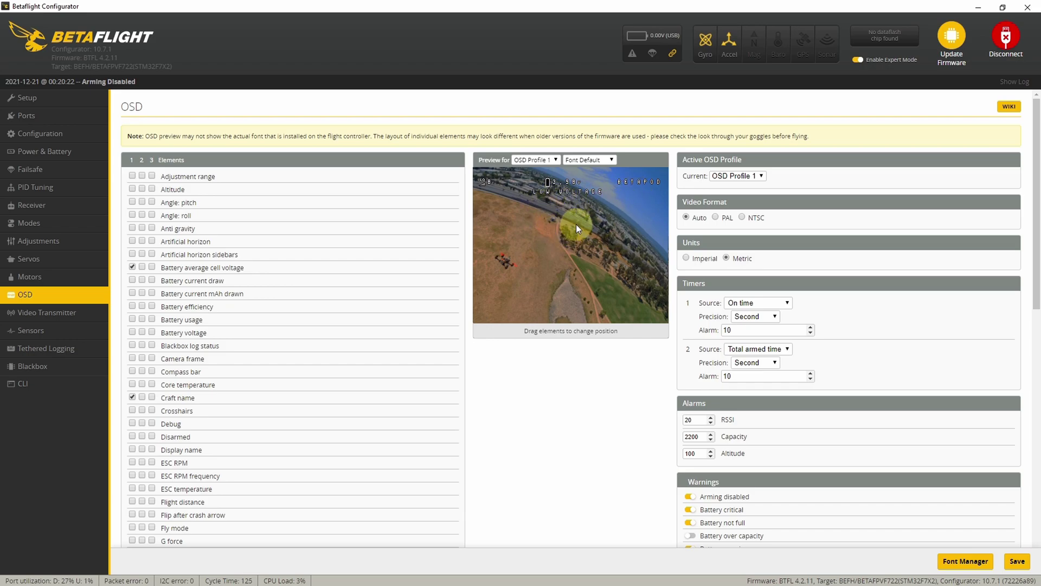
pyautogui.scroll(-5, 743, 295)
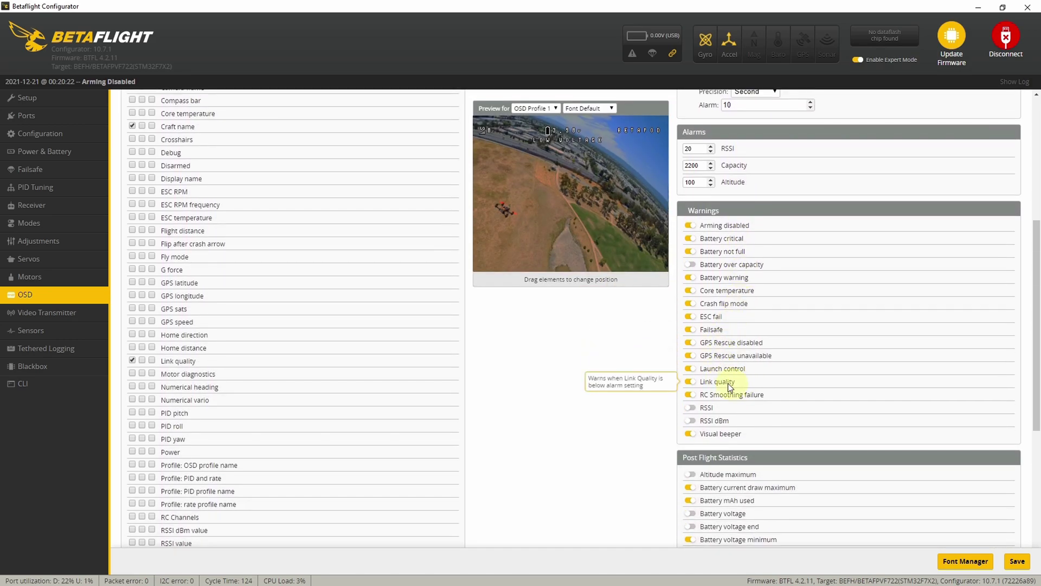
# - Copy all the commands from the "BetaFPV - A02 - Betaflight VTX Table" text file in the Download folder
pyautogui.click(98, 312)
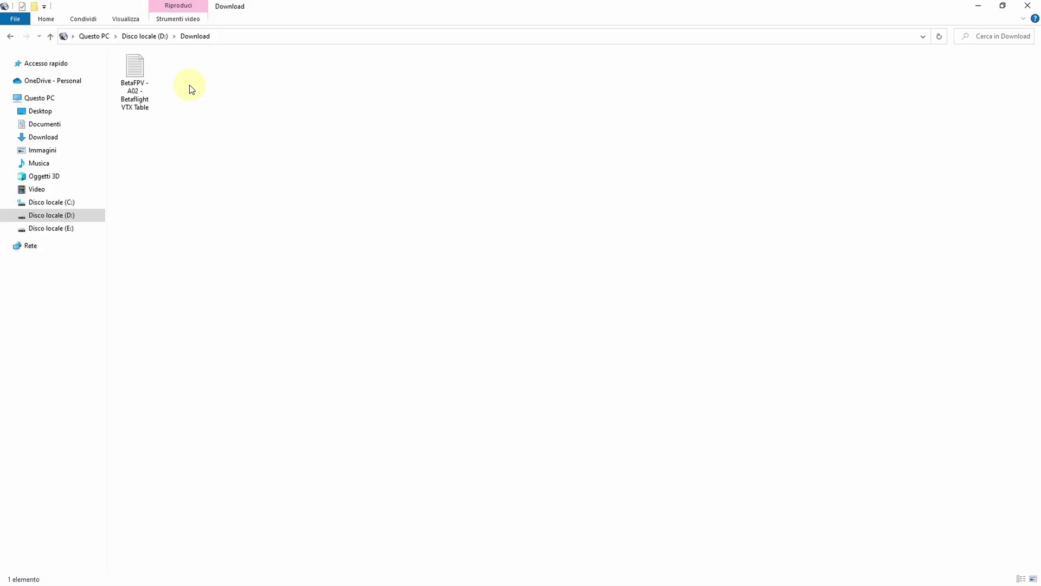
pyautogui.doubleClick(132, 72)
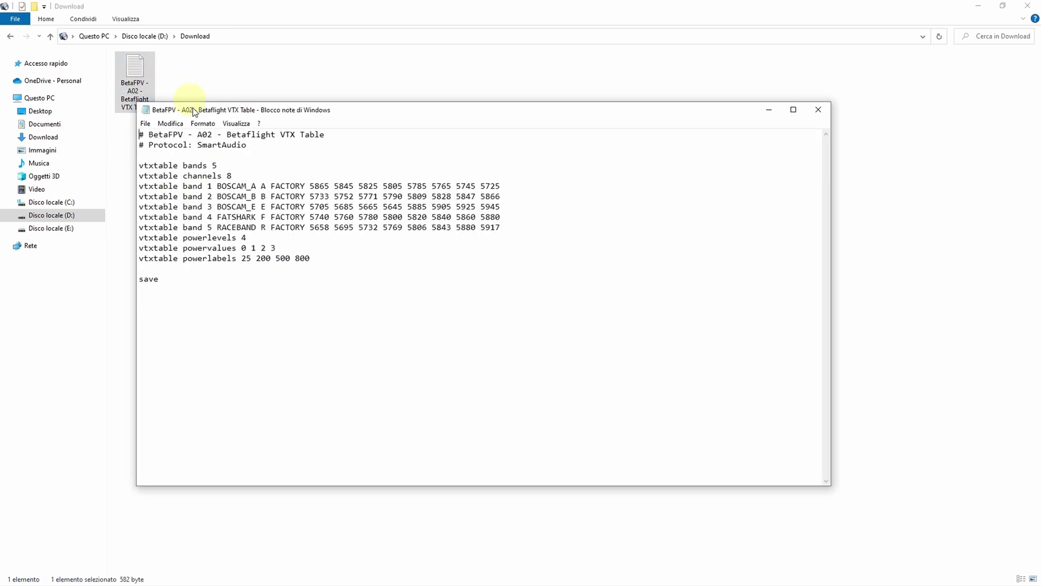
pyautogui.moveTo(199, 279); pyautogui.dragTo(139, 133)
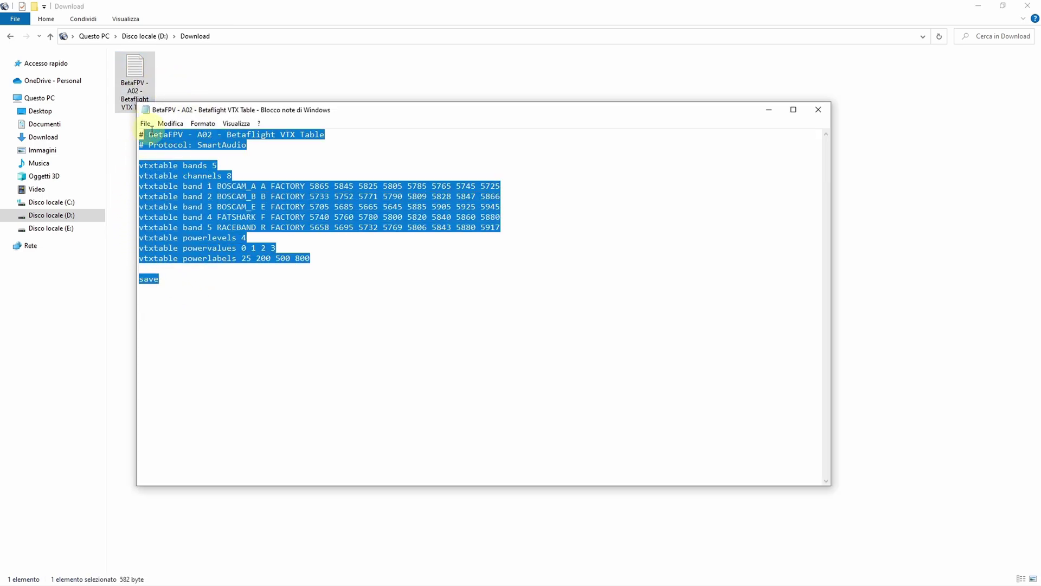
pyautogui.rightClick(253, 215)
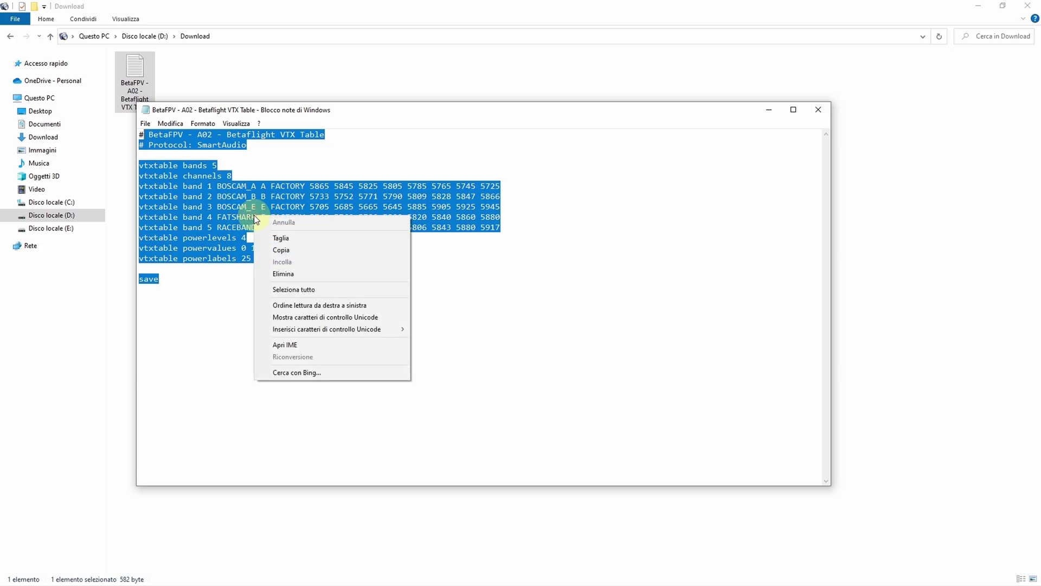
pyautogui.click(310, 253)
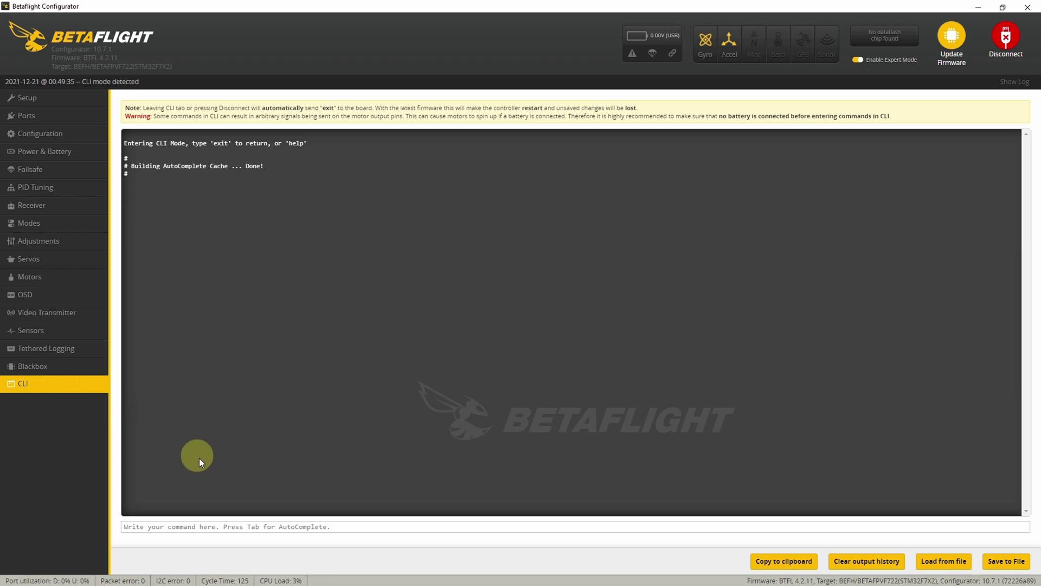
# - Paste the copied VTX table commands into the Betaflight CLI and run them
pyautogui.rightClick(209, 527)
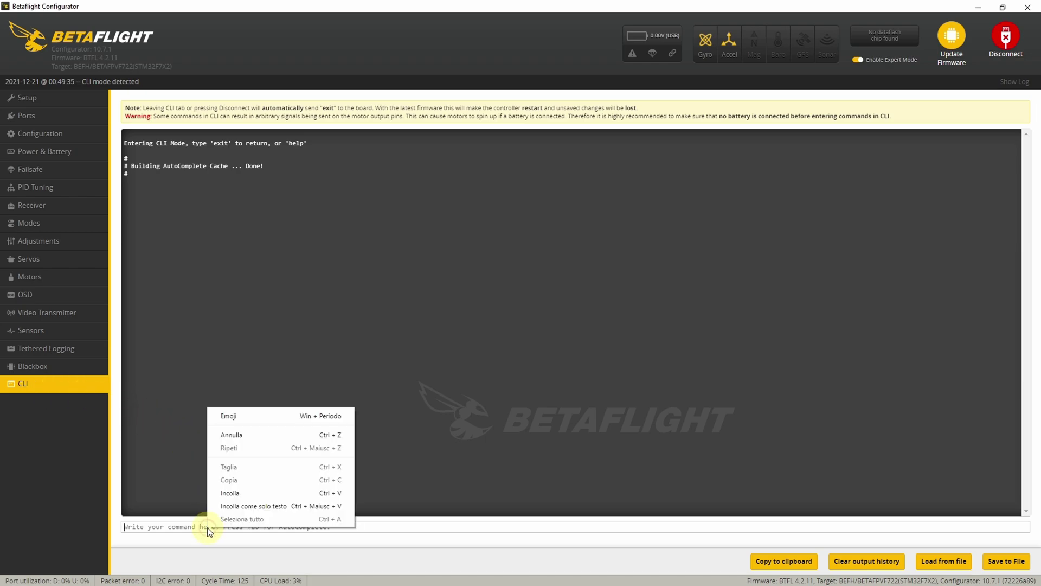
pyautogui.click(263, 494)
pyautogui.press('Return')
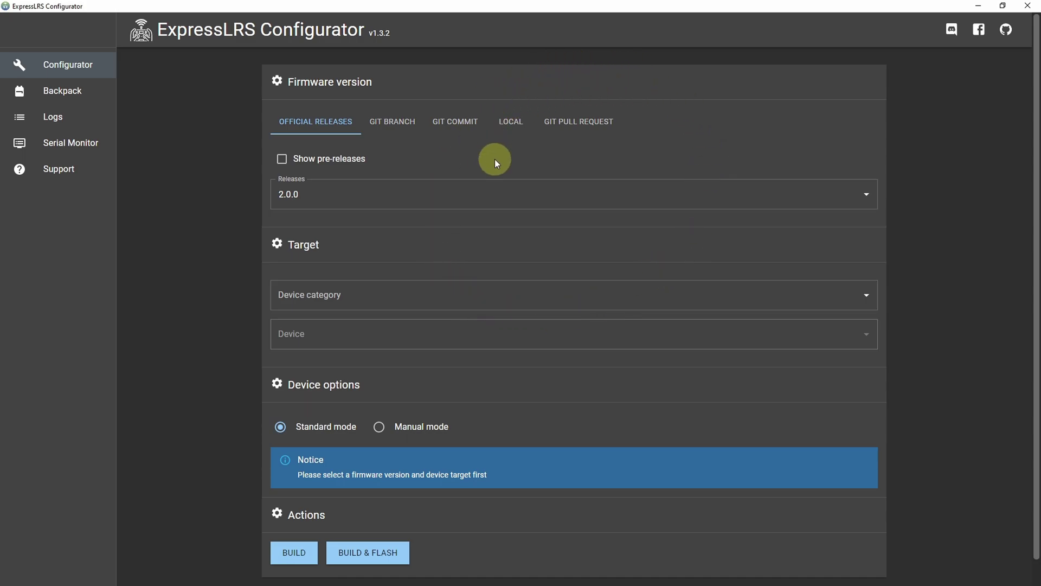
# - In ExpressLRS Configurator, choose release 2.0.0, the BETAFPV 2.4 GHz device category and the BETAFPV 2400 RX device
pyautogui.click(351, 194)
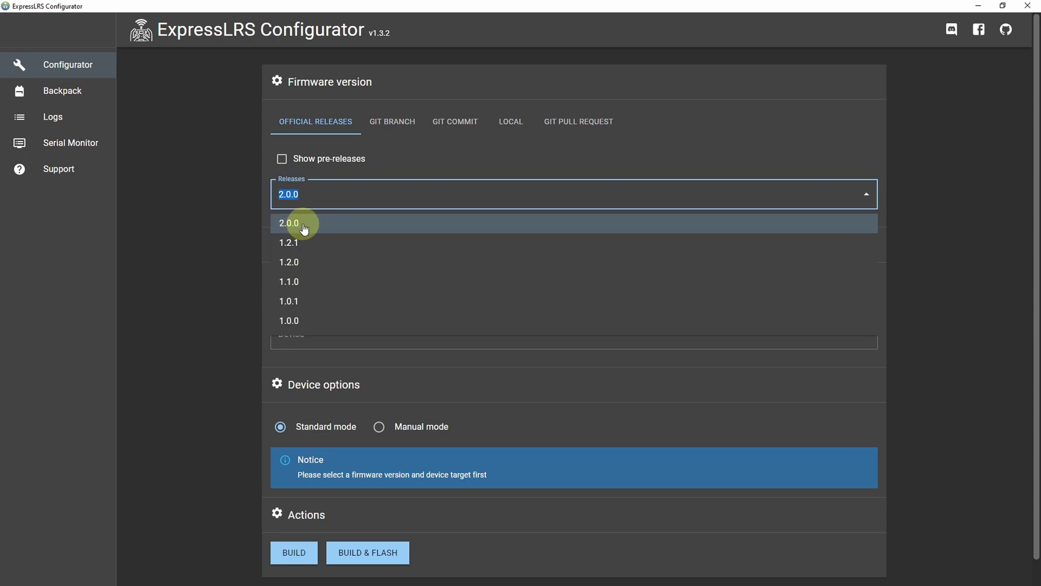
pyautogui.click(355, 222)
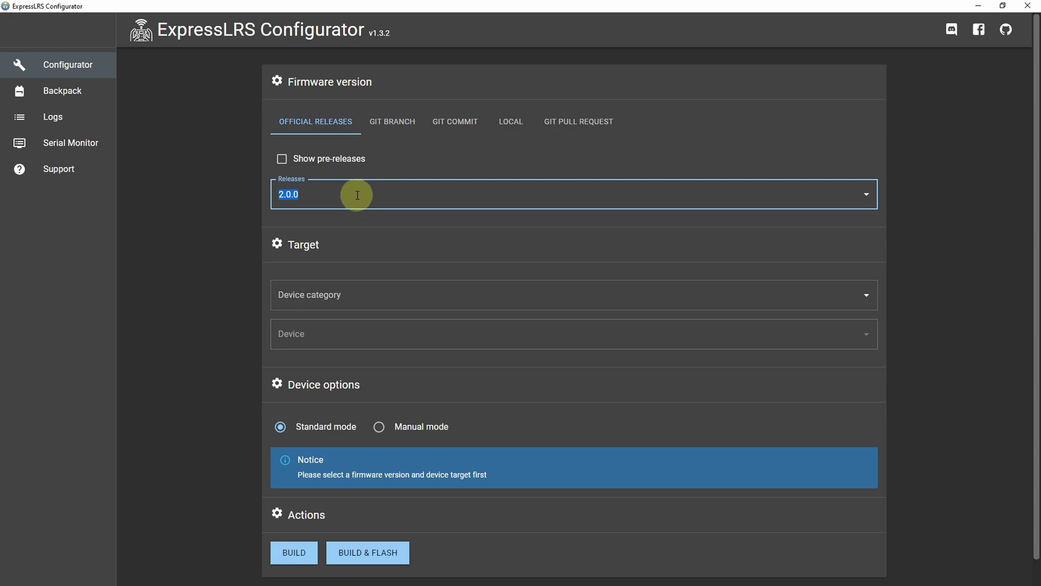
pyautogui.click(365, 291)
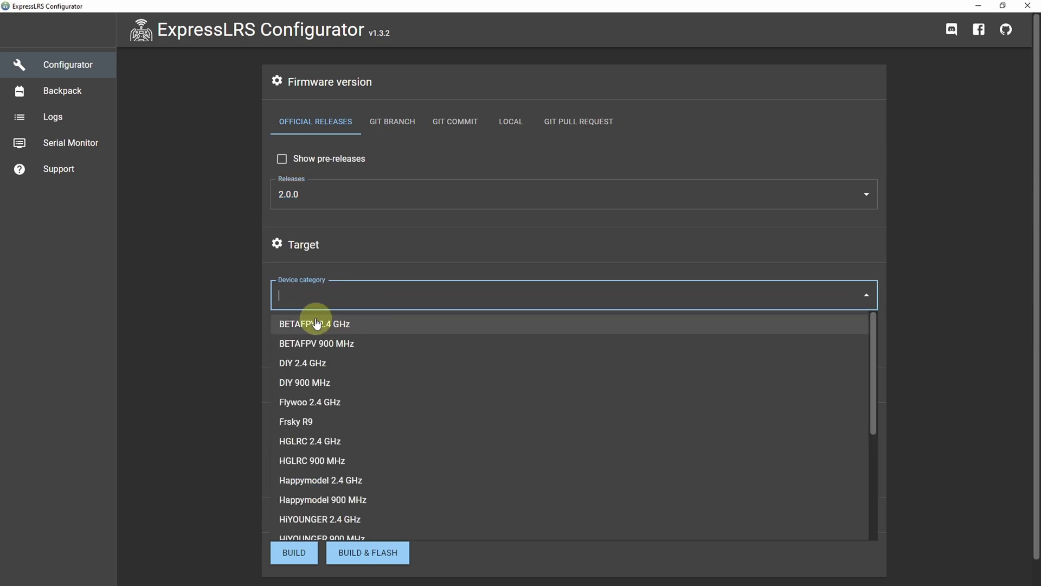
pyautogui.click(373, 328)
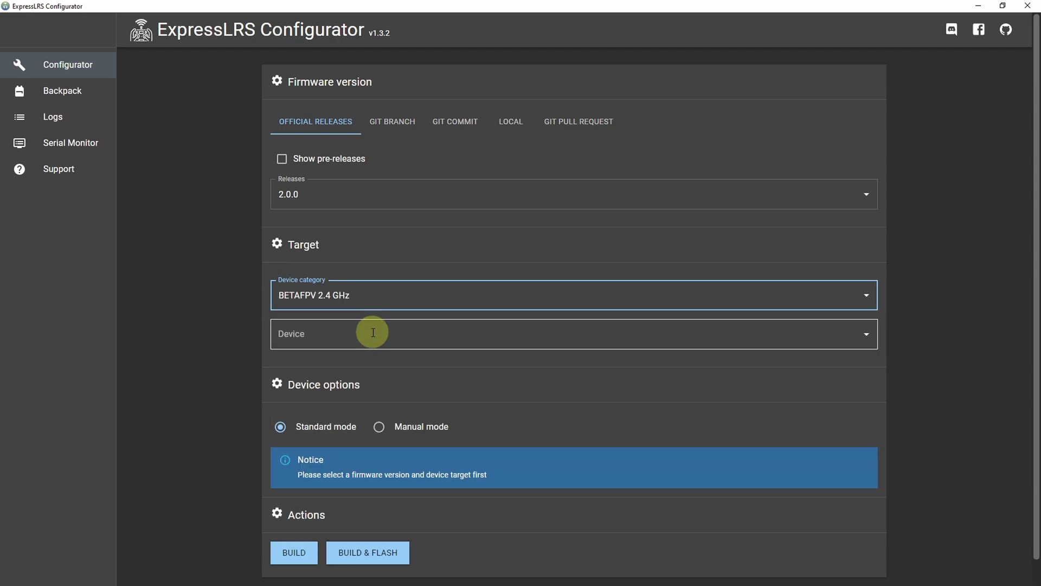
pyautogui.click(372, 336)
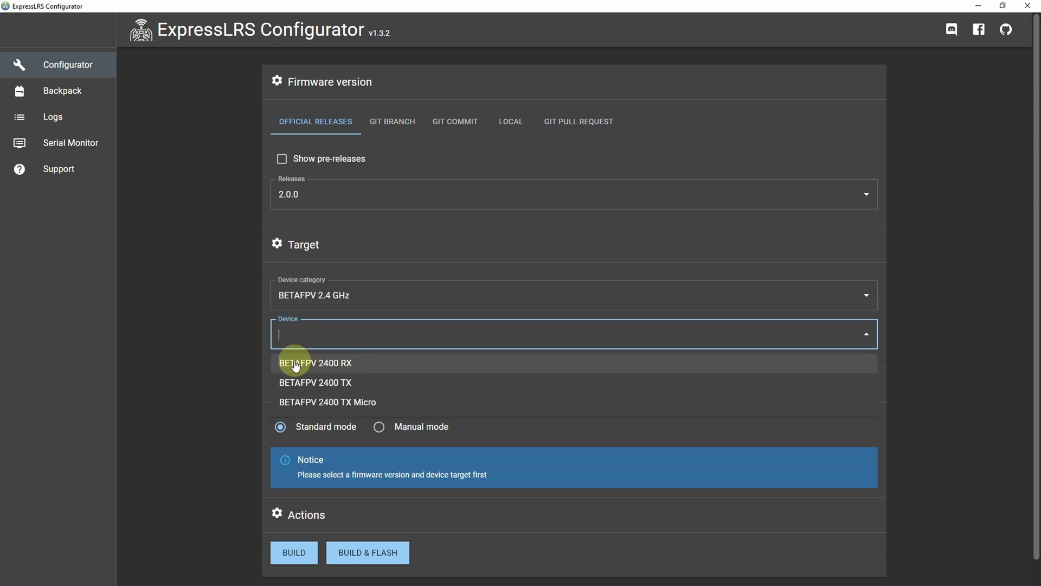
pyautogui.click(386, 368)
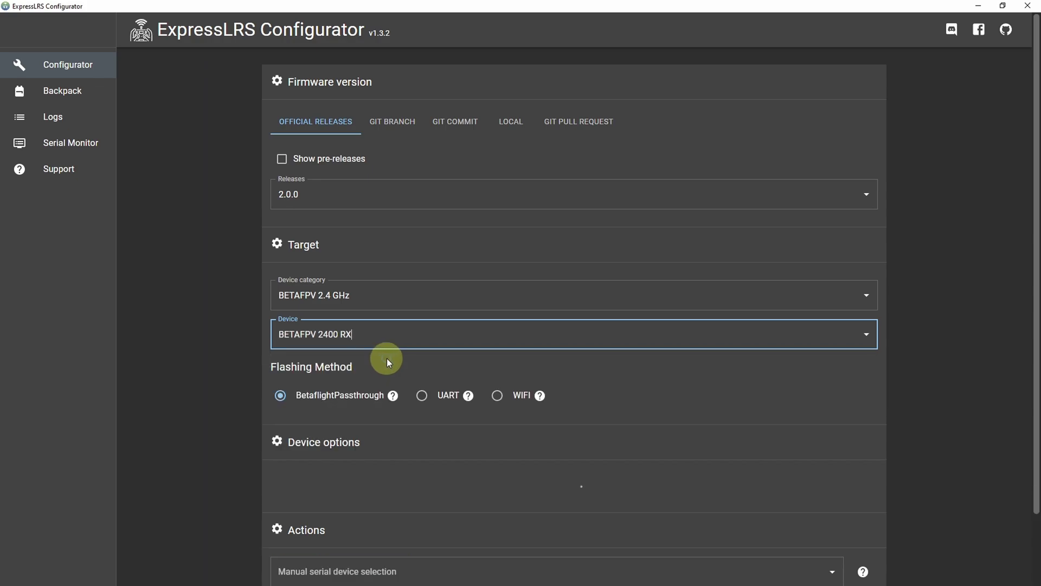
# - Check the BetaflightPassthrough flashing method and the standard device options, and build and flash the receiver firmware
pyautogui.scroll(-2, 398, 362)
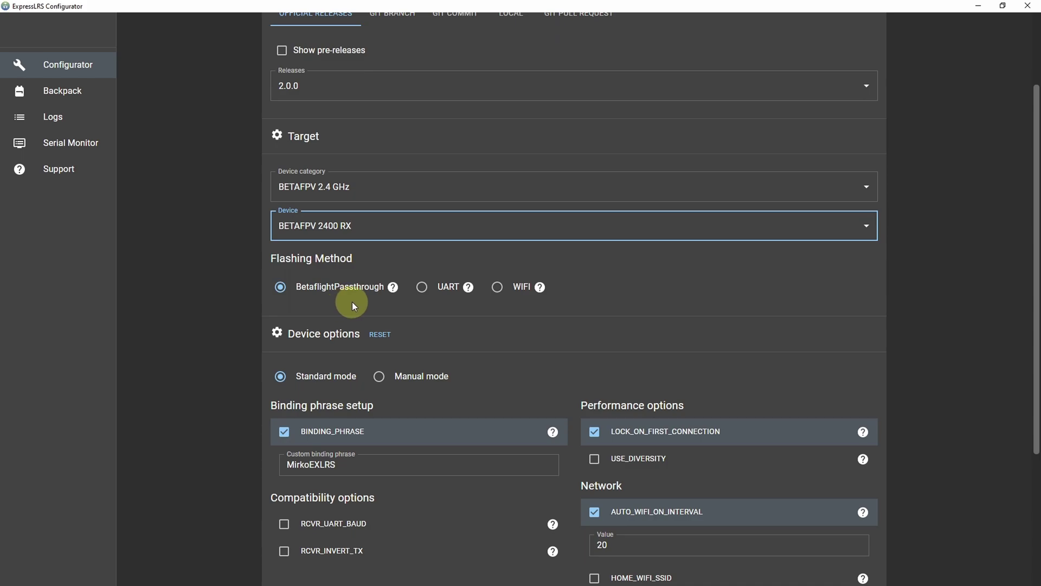
pyautogui.scroll(-2, 358, 303)
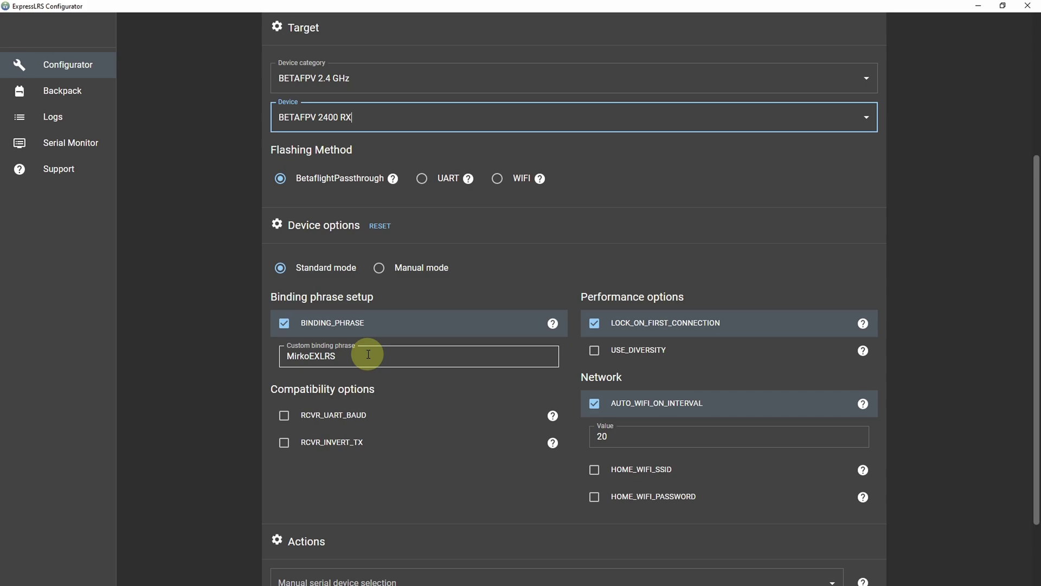
pyautogui.scroll(-3, 369, 355)
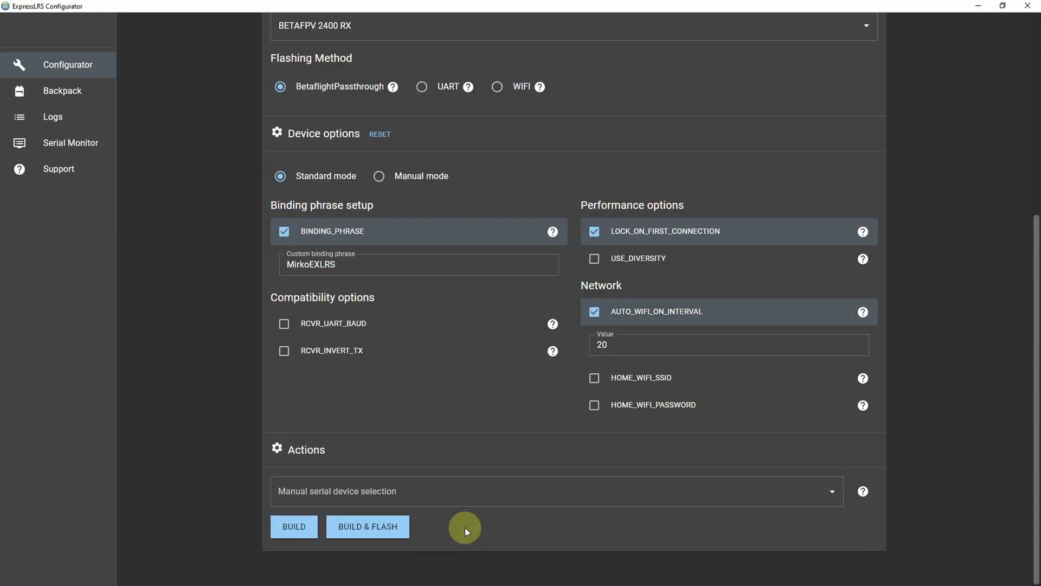
pyautogui.click(373, 527)
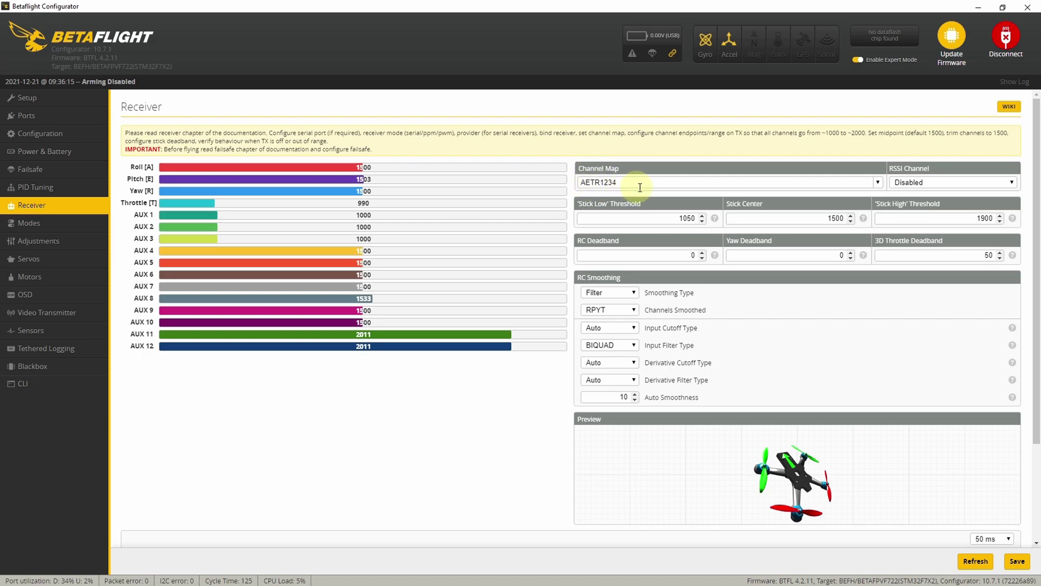
# - In Betaflight Configurator, try the TAER1234 channel map for the receiver and switch it back to AETR1234
pyautogui.click(878, 183)
pyautogui.click(794, 206)
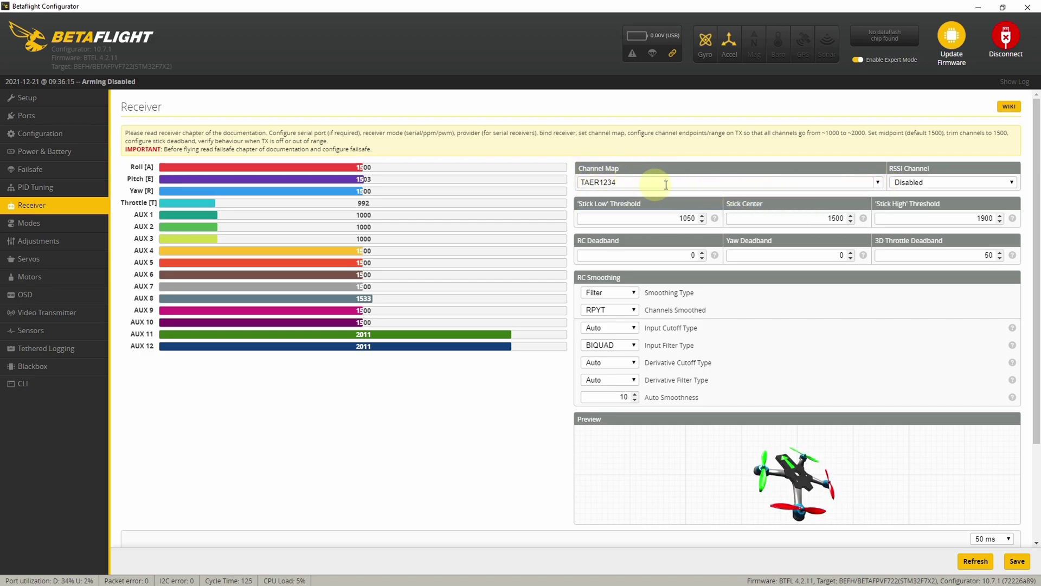
pyautogui.click(878, 183)
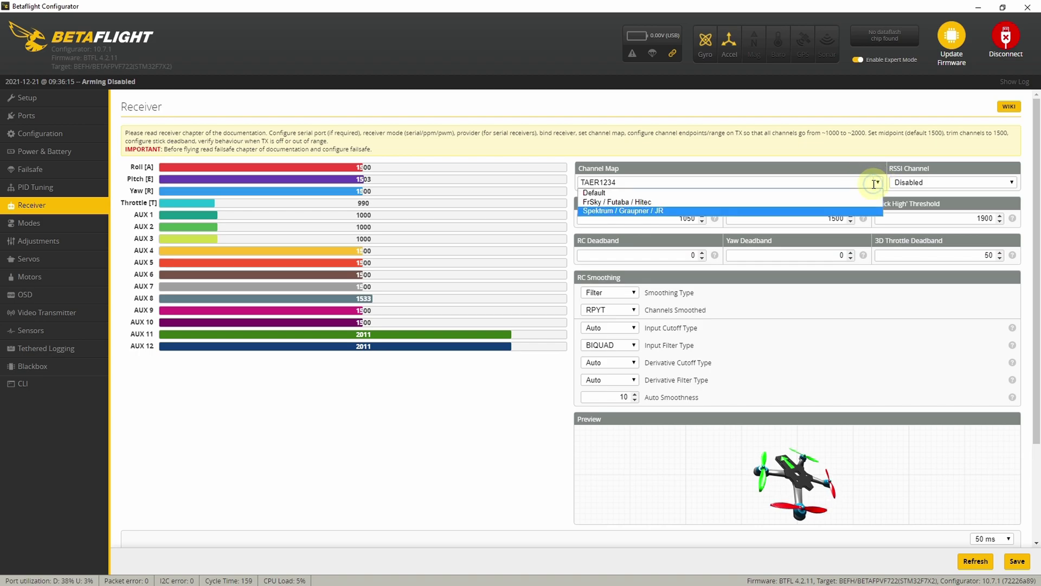
pyautogui.click(833, 205)
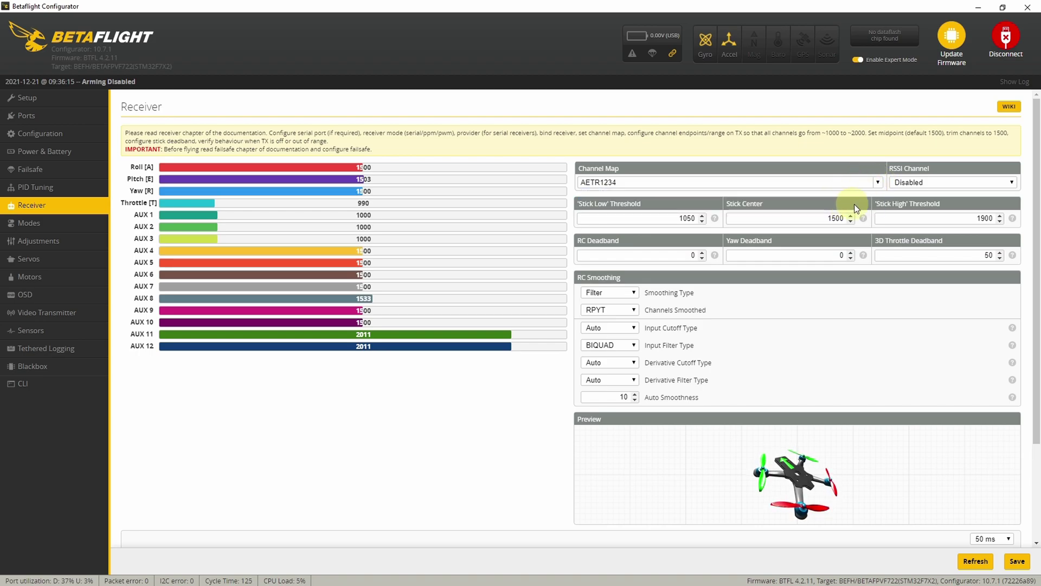